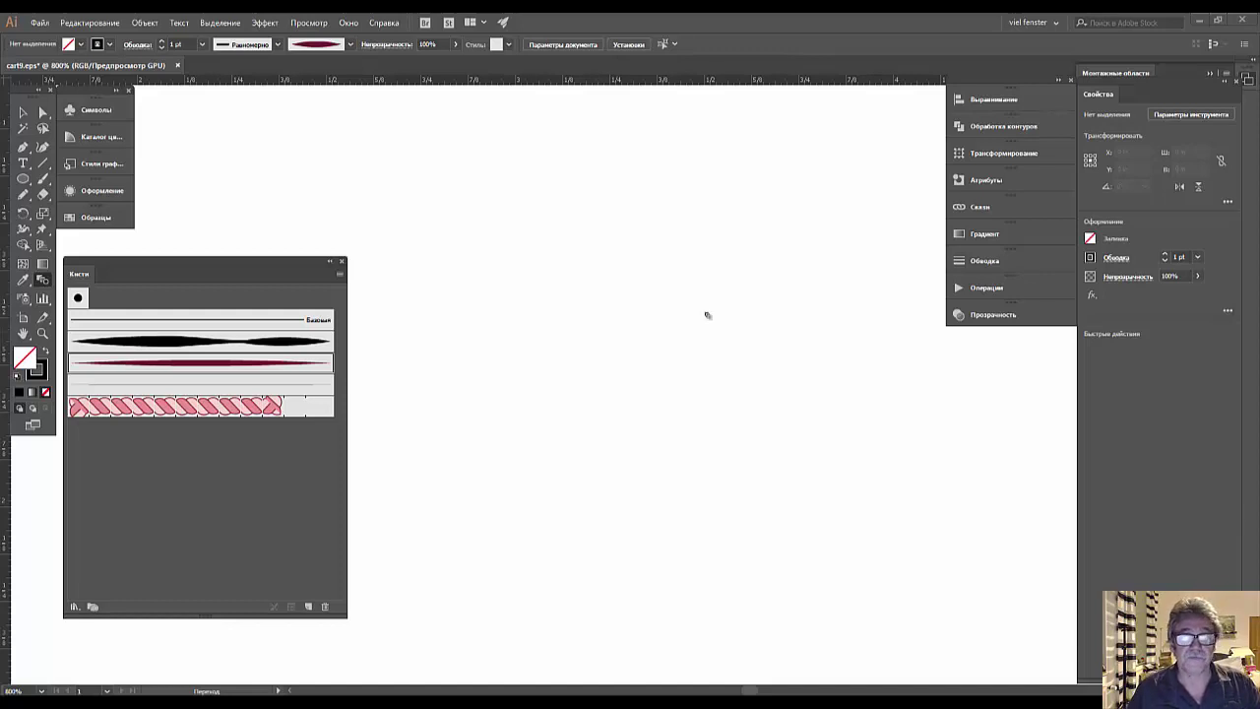
# Paint the maroon leaf-outline curves with the Paintbrush and blend the upper and lower curves together.
pyautogui.click(45, 180)
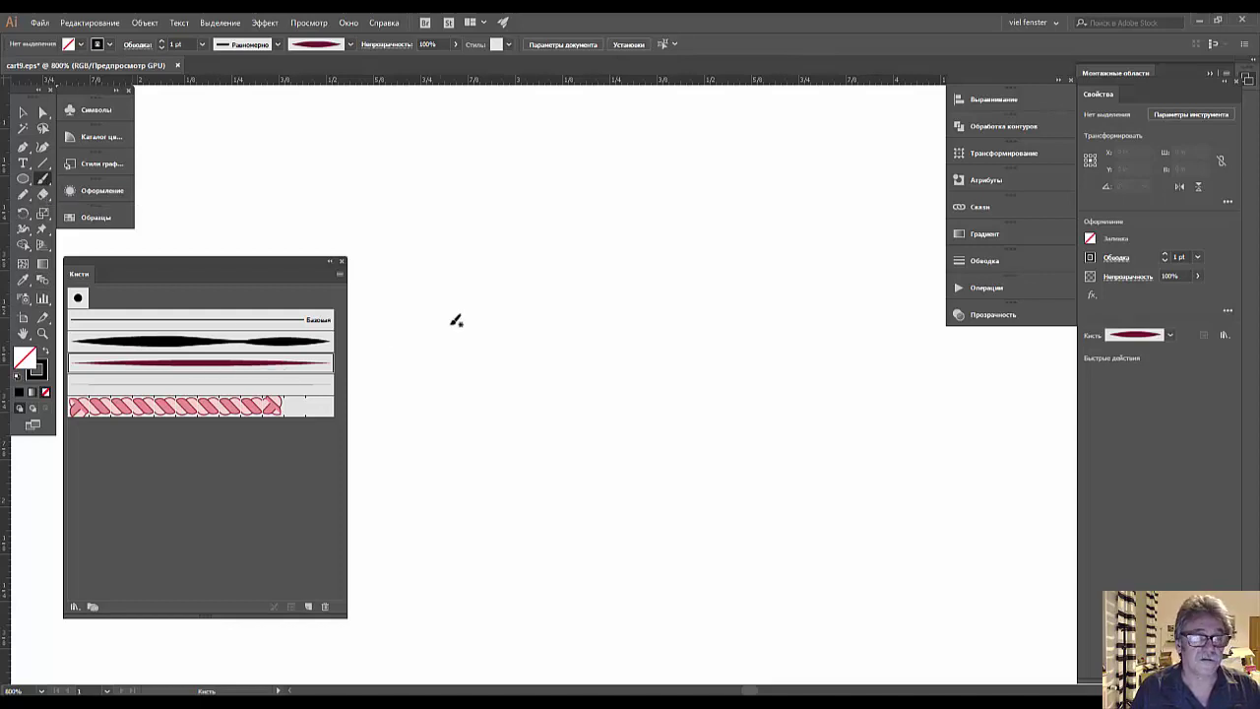
pyautogui.moveTo(433, 290)
pyautogui.mouseDown()
pyautogui.moveTo(812, 430)
pyautogui.moveTo(655, 301)
pyautogui.moveTo(557, 275)
pyautogui.moveTo(440, 280)
pyautogui.mouseUp()
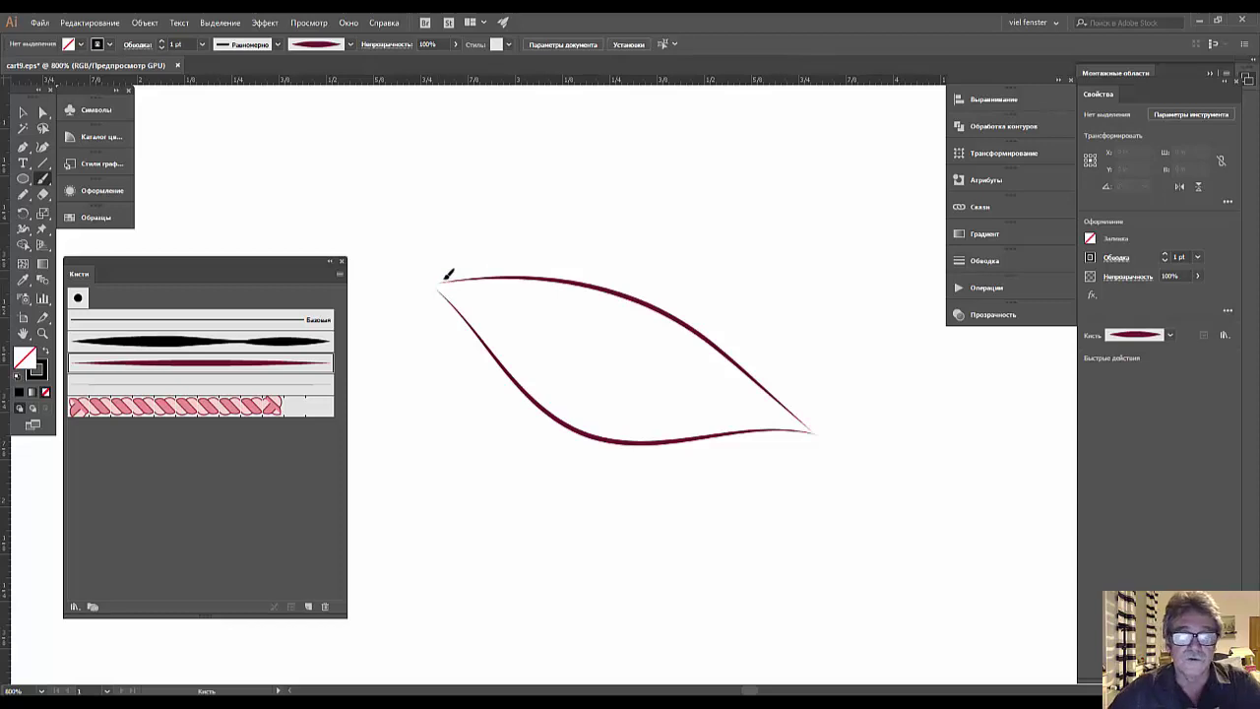
pyautogui.click(43, 281)
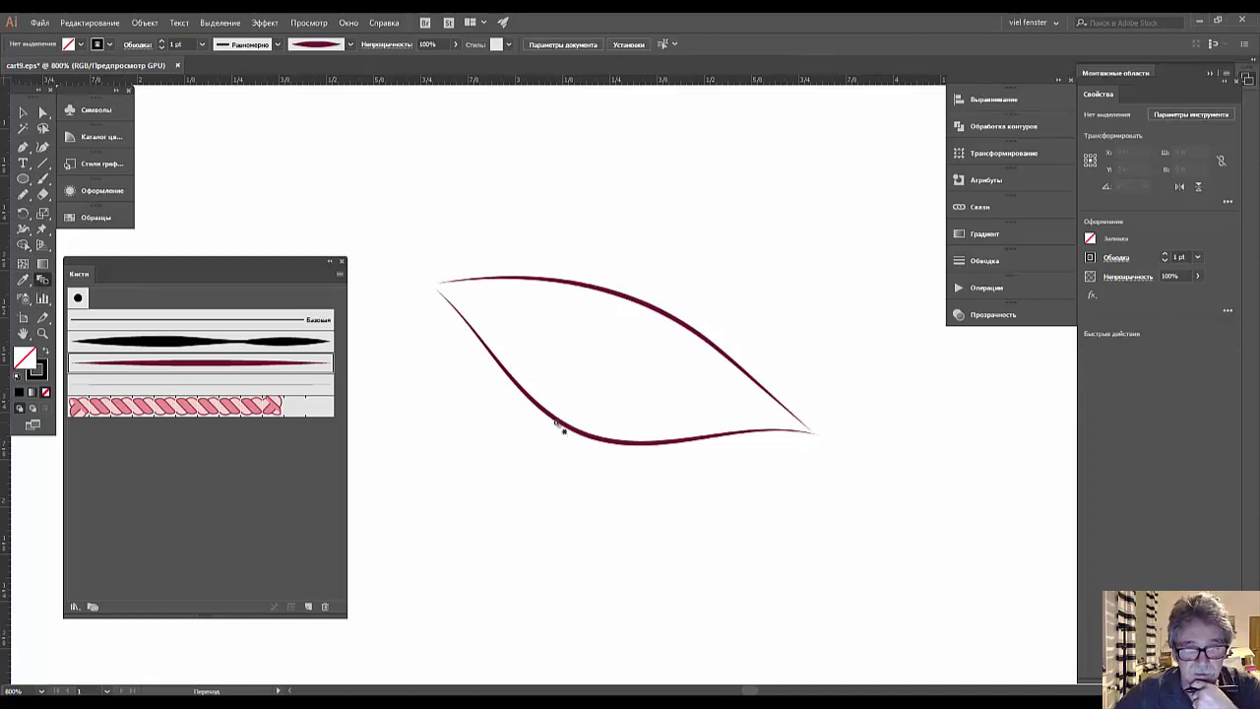
pyautogui.click(639, 308)
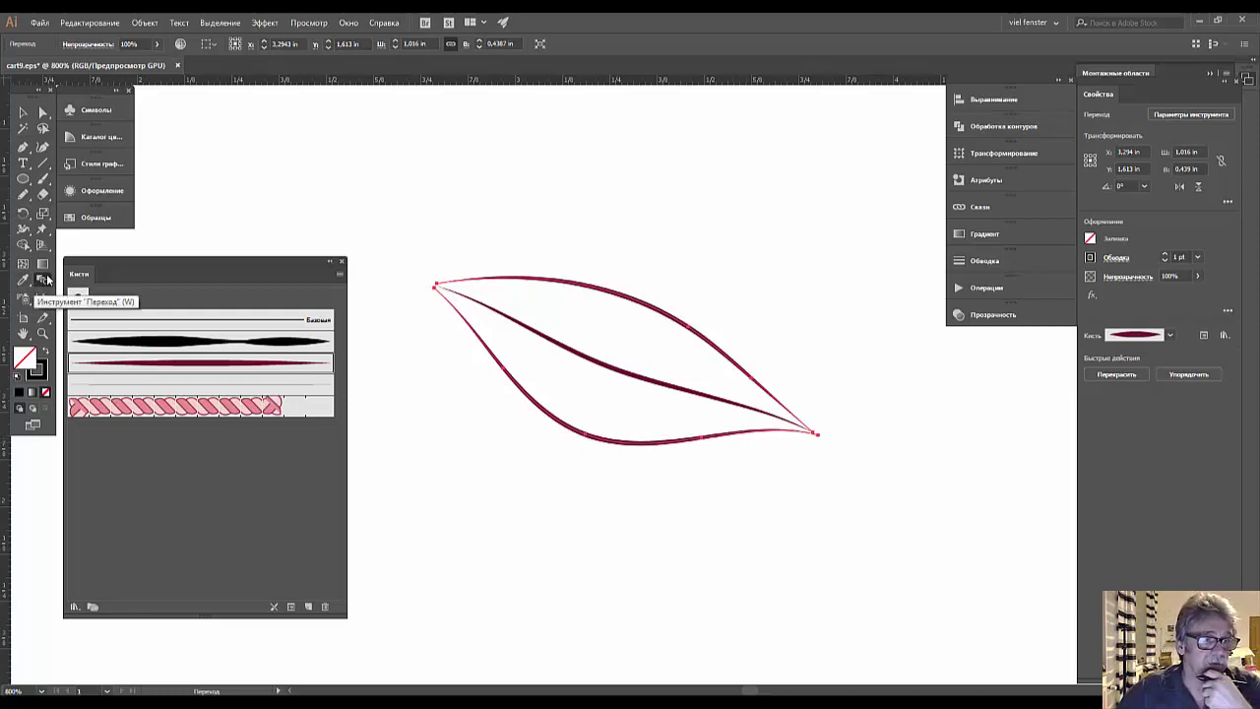
# Set the leaf blend's spacing to Specified Steps with 10 steps.
pyautogui.doubleClick(43, 279)
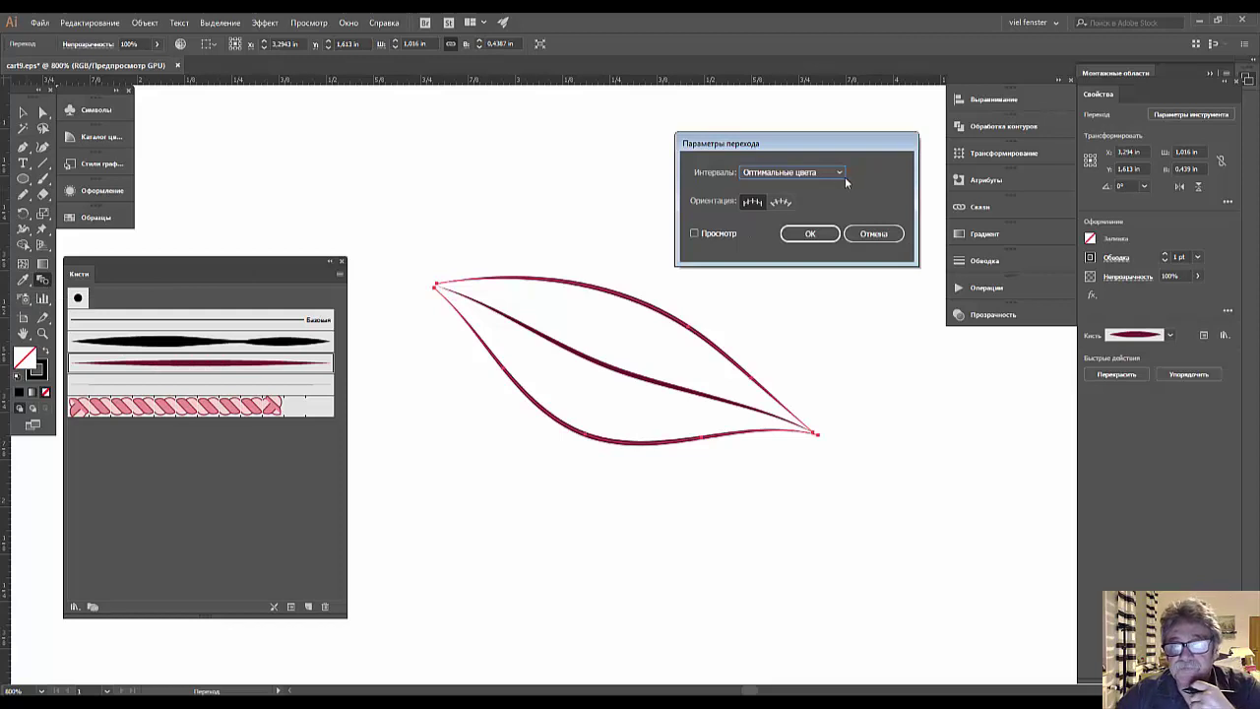
pyautogui.click(842, 172)
pyautogui.click(798, 198)
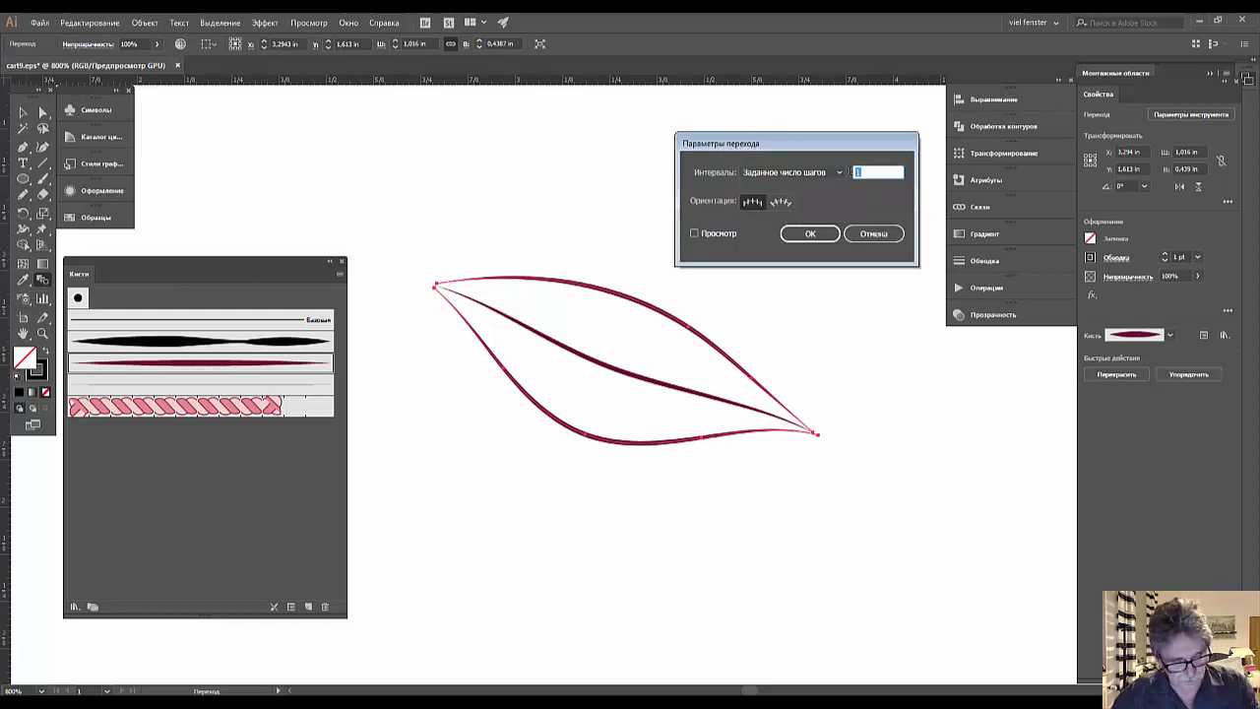
pyautogui.write('1')
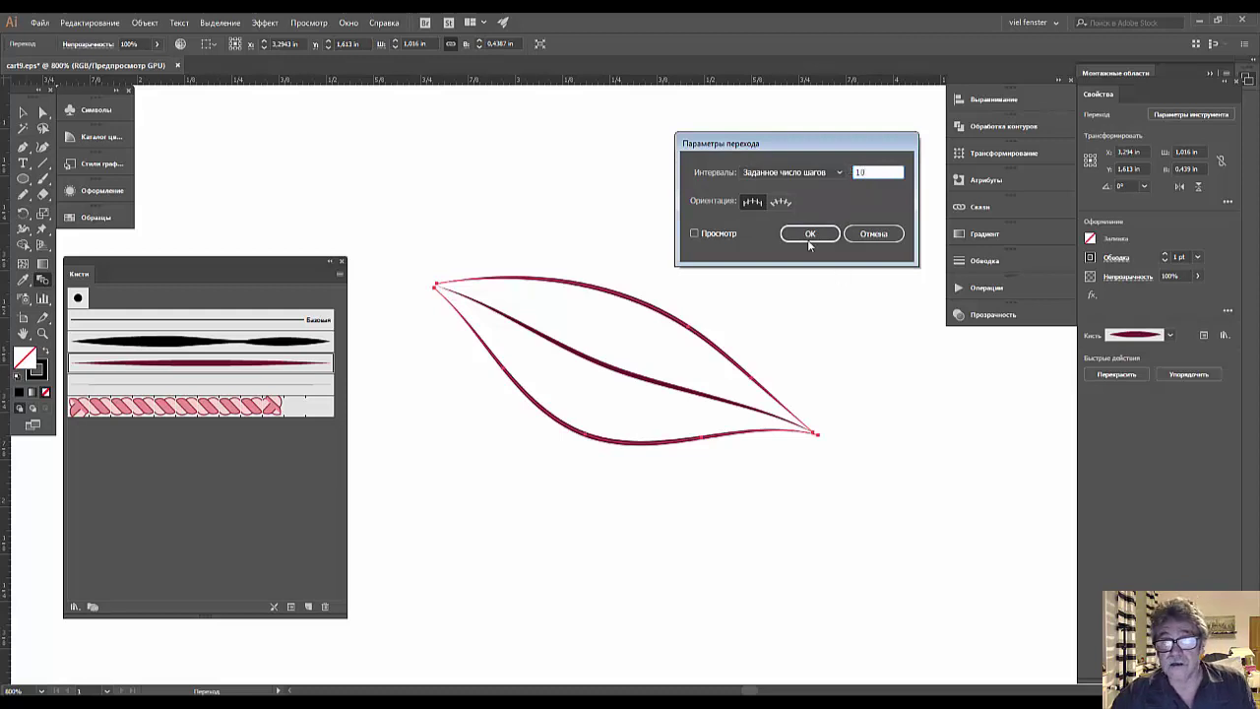
pyautogui.click(809, 241)
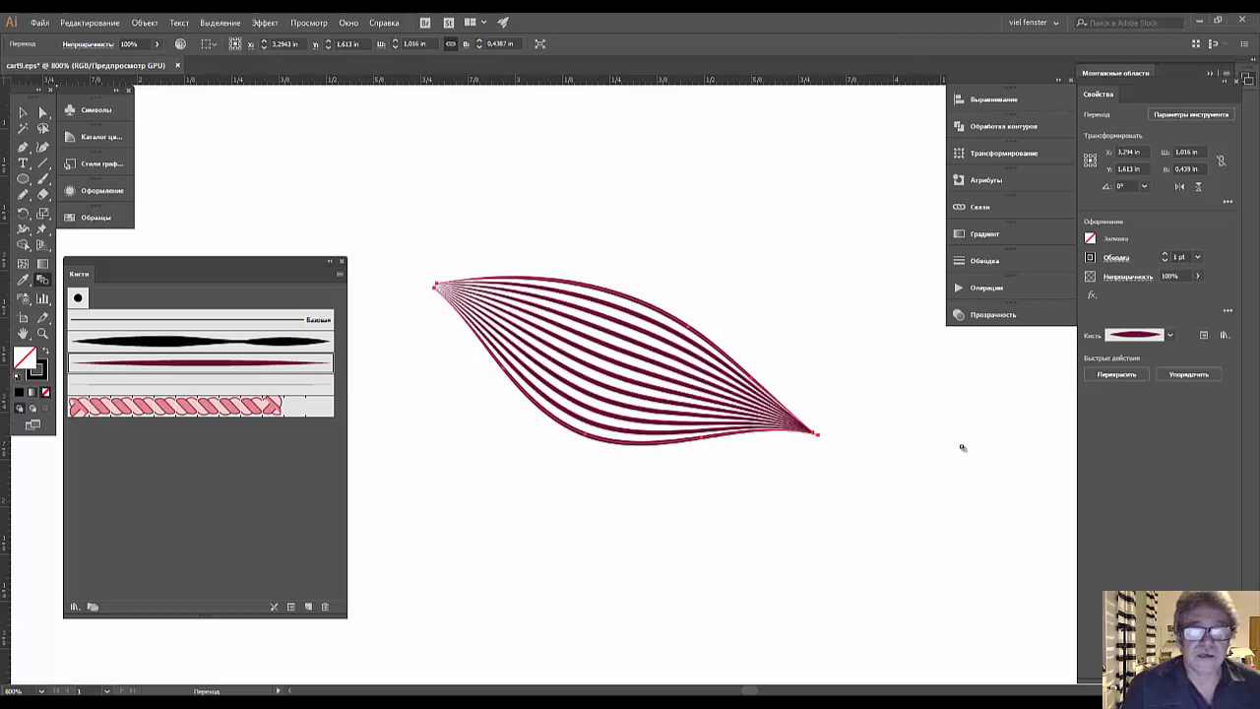
# Zoom in on the blend tip and select its anchor points with Direct Selection.
pyautogui.hotkey('ctrl', '+')
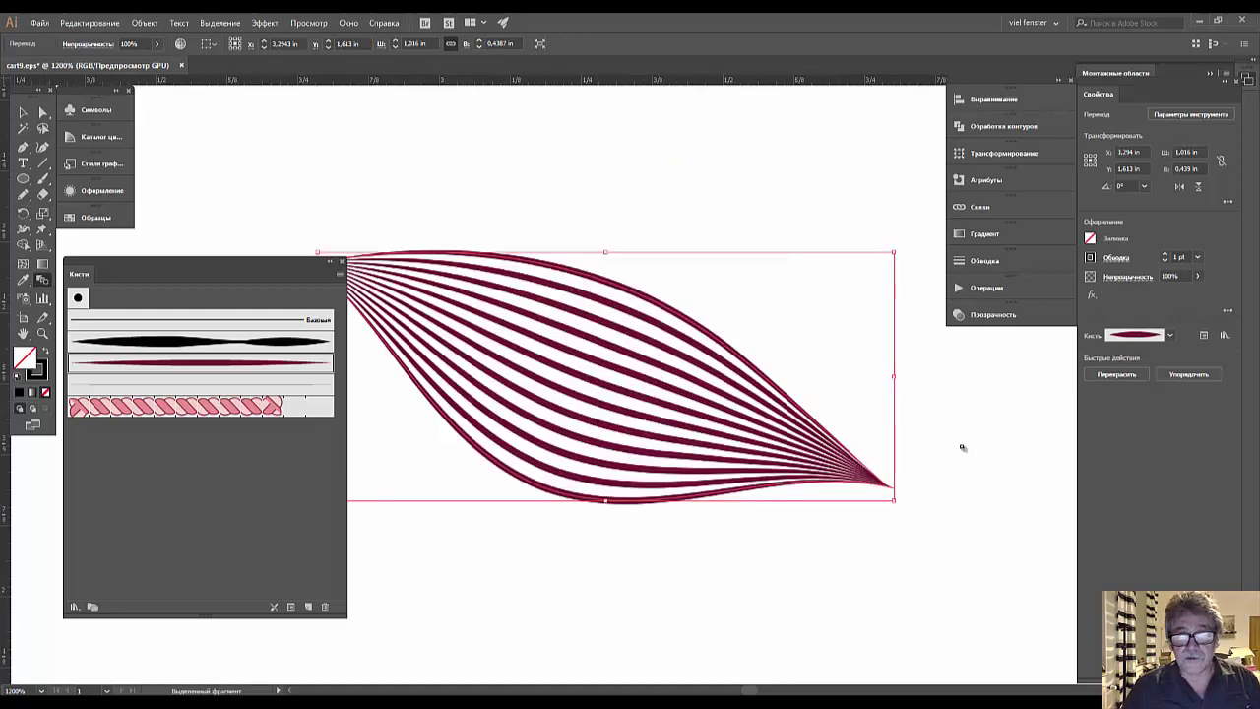
pyautogui.hotkey('ctrl', '+')
pyautogui.hotkey('ctrl', '+')
pyautogui.scroll(-5, 458, 274)
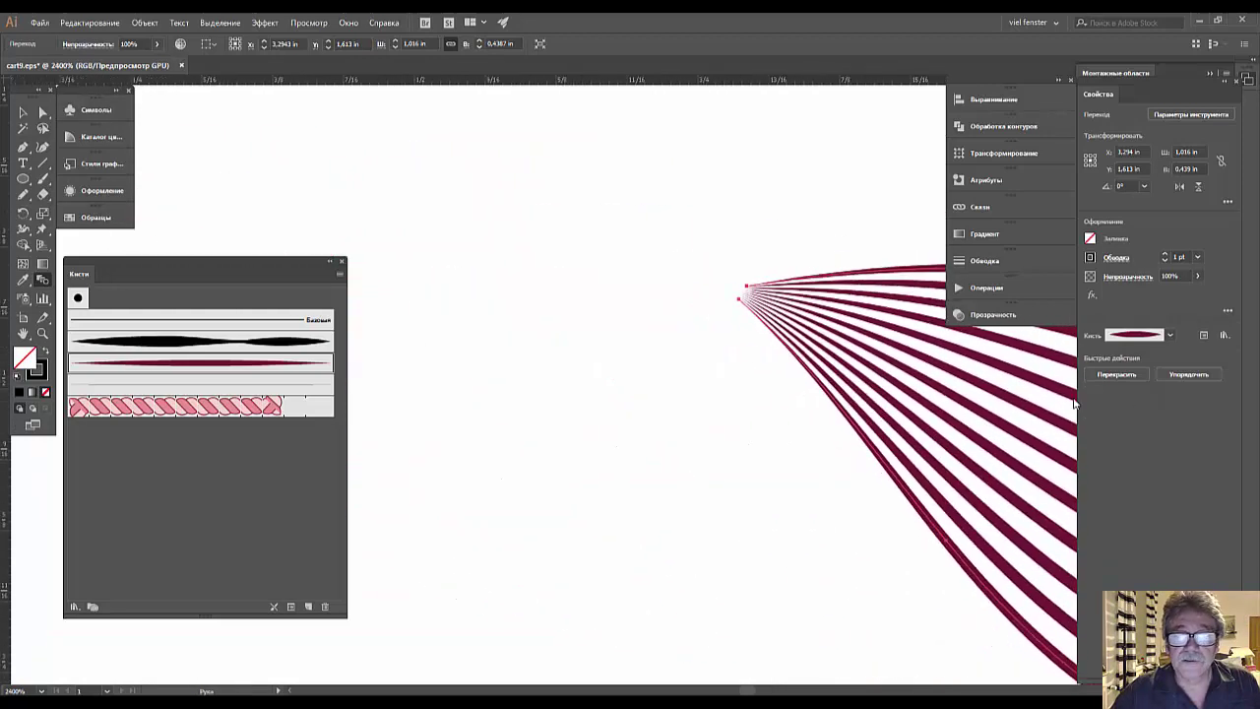
pyautogui.hscroll(5, 1027, 404)
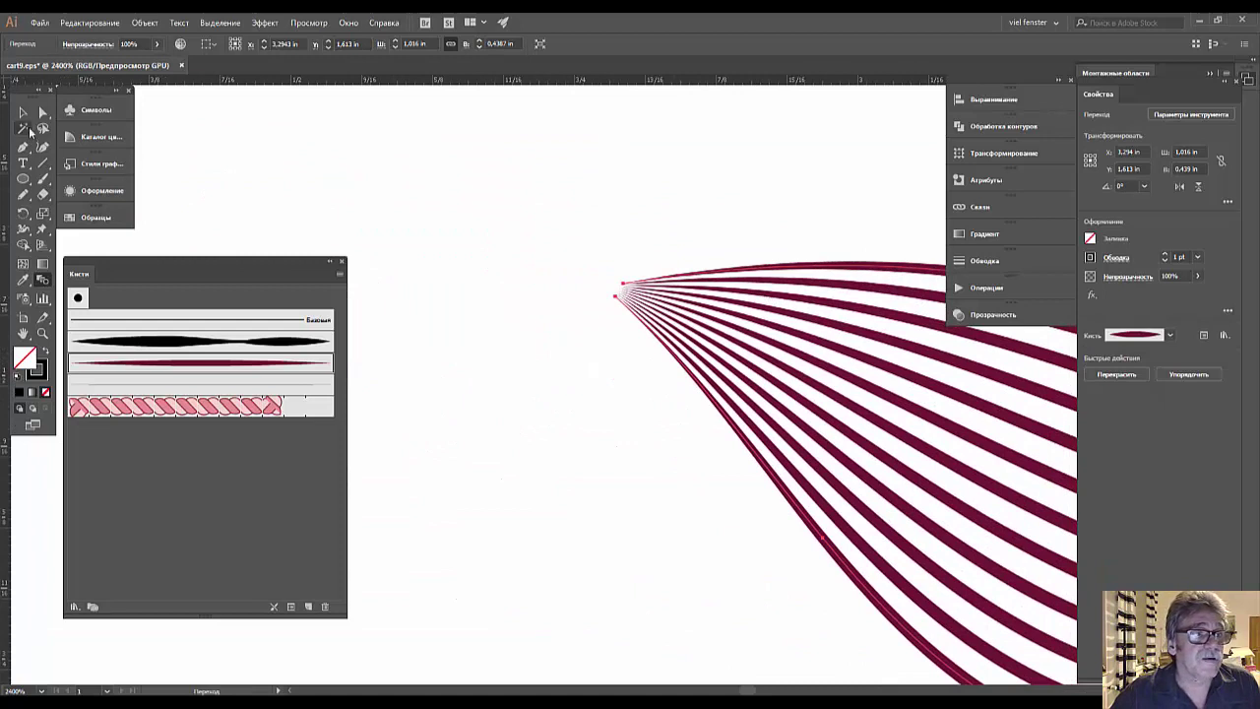
pyautogui.click(42, 113)
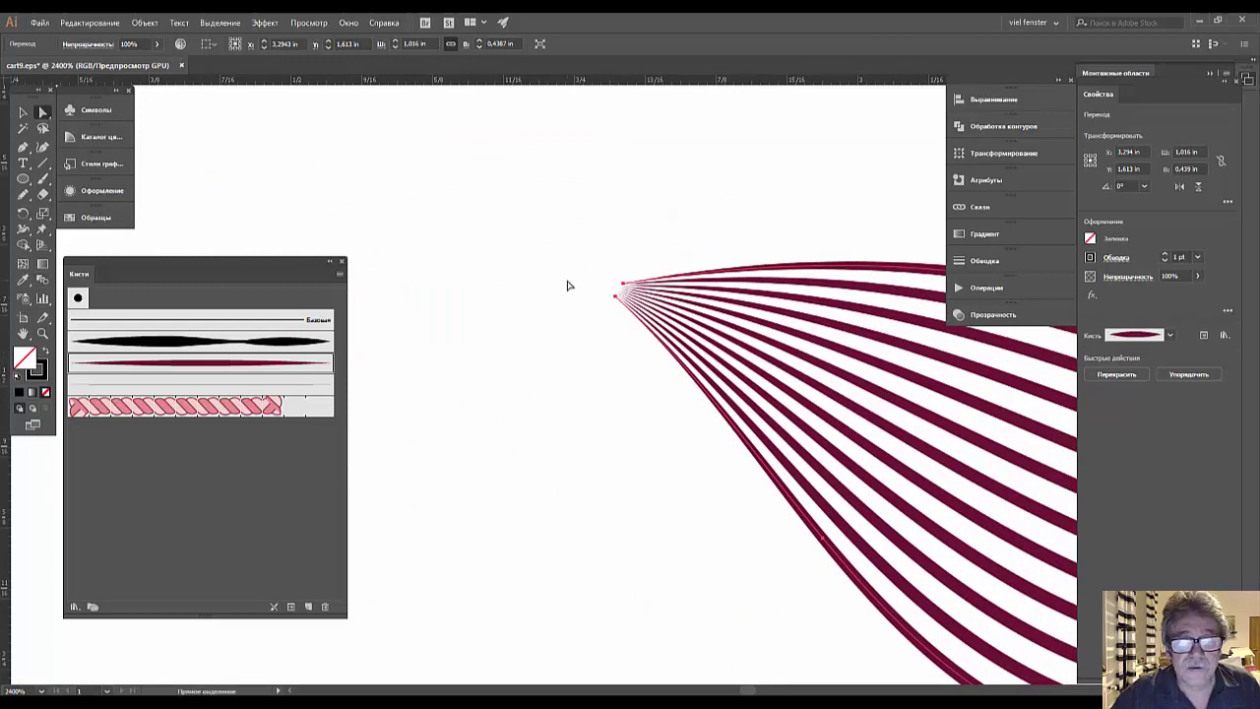
pyautogui.moveTo(591, 273); pyautogui.dragTo(630, 323)
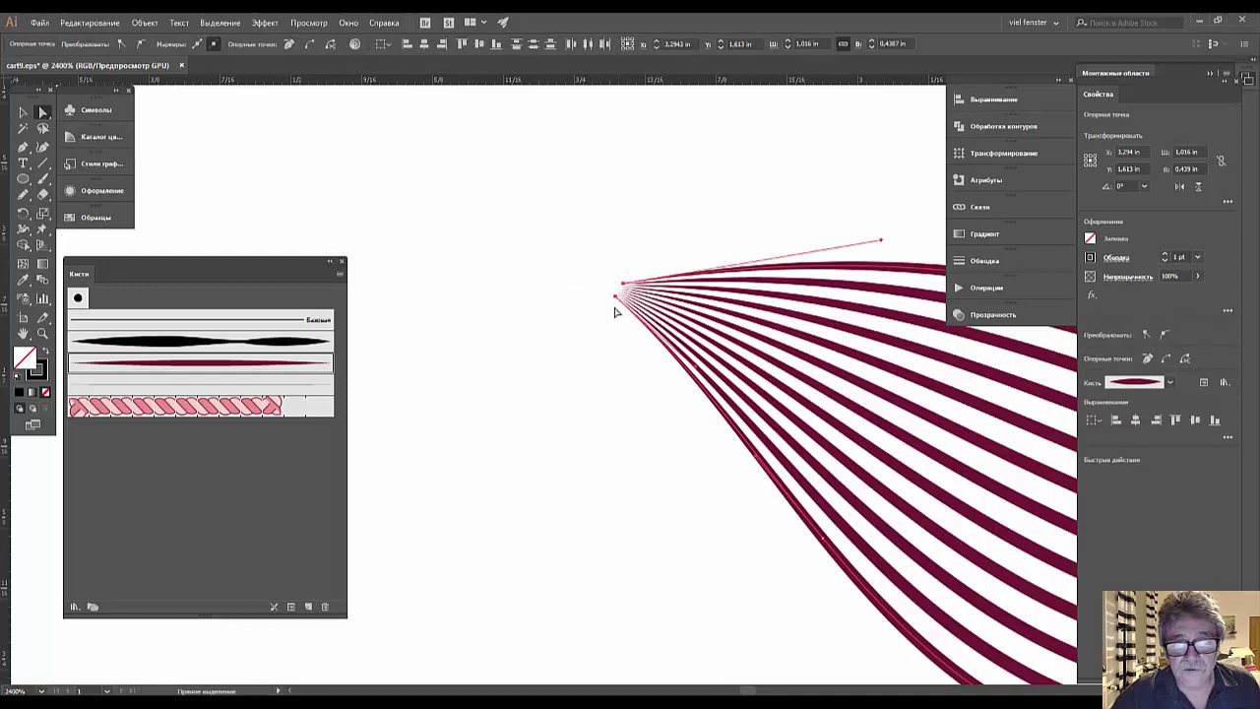
# Nudge the tip anchor after a failed Join so strokes converge, then zoom back out.
pyautogui.rightClick(601, 275)
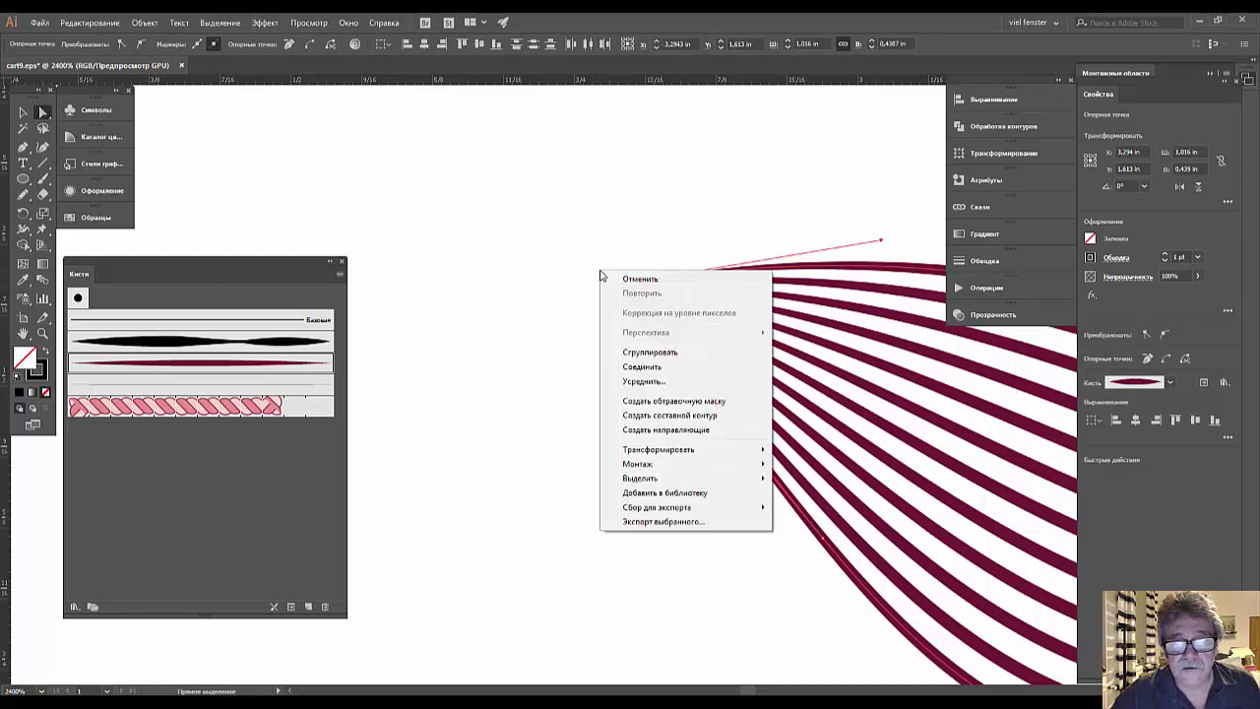
pyautogui.click(634, 365)
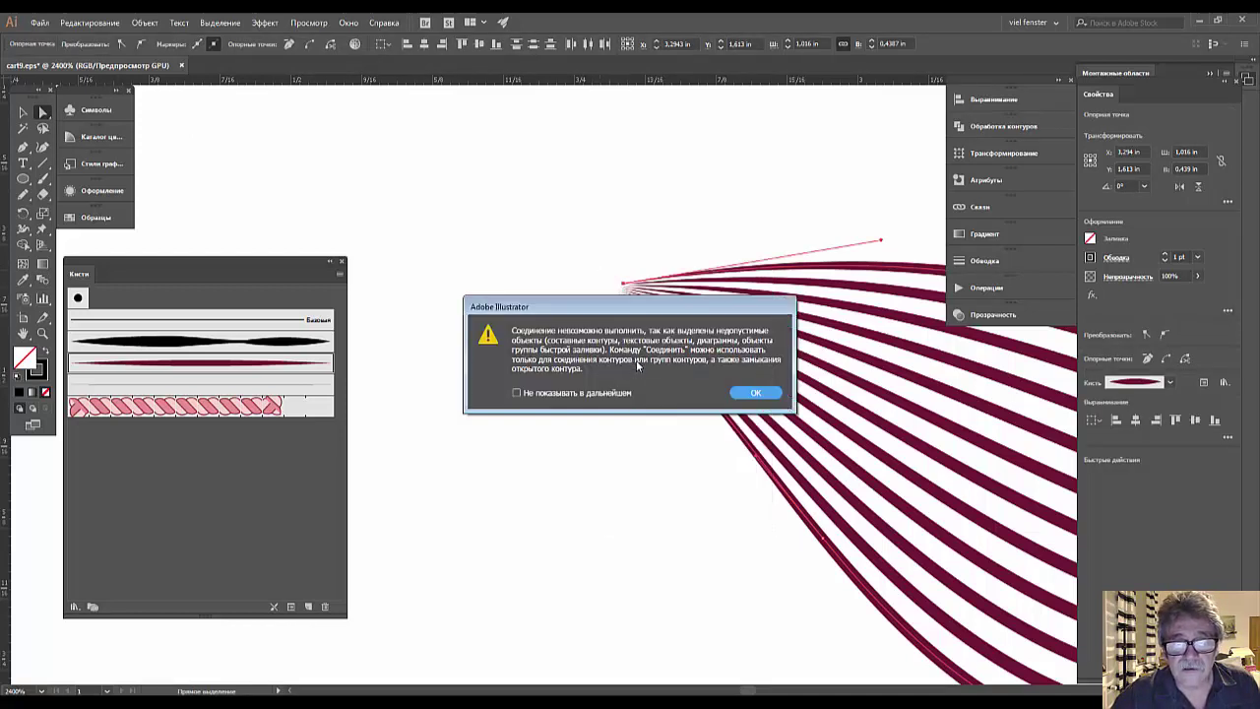
pyautogui.click(755, 393)
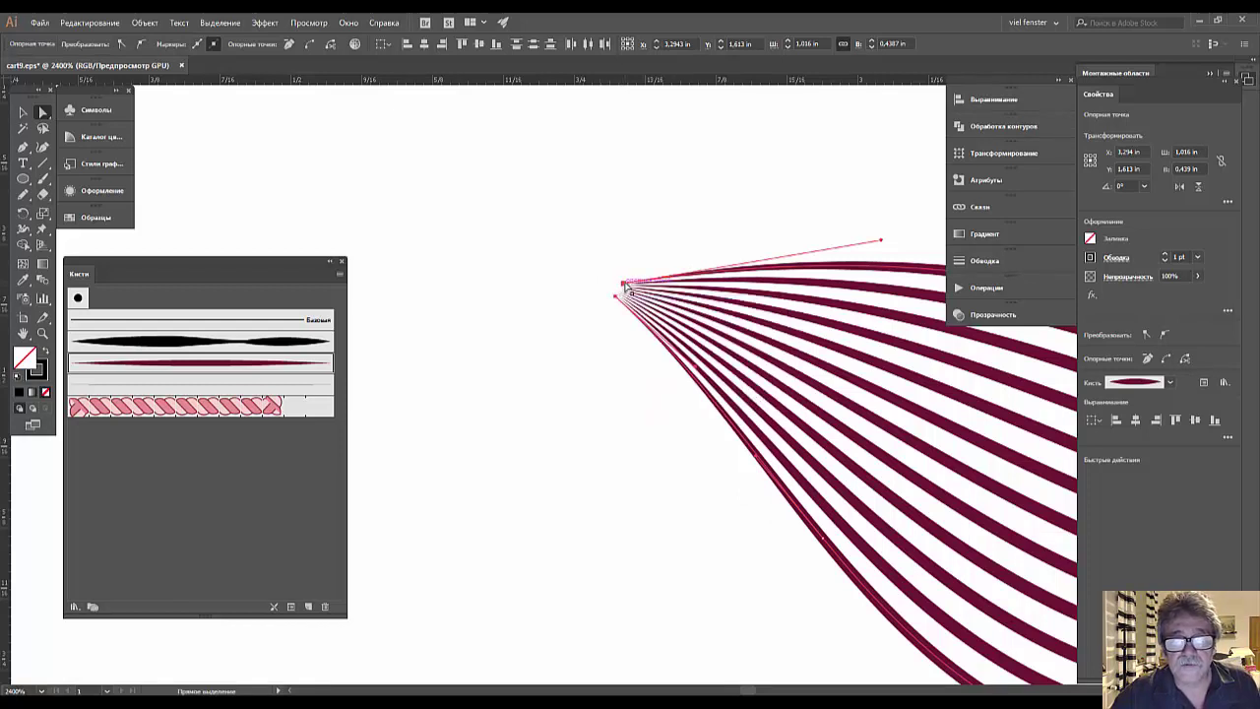
pyautogui.moveTo(626, 285)
pyautogui.mouseDown()
pyautogui.moveTo(632, 276)
pyautogui.moveTo(623, 286)
pyautogui.mouseUp()
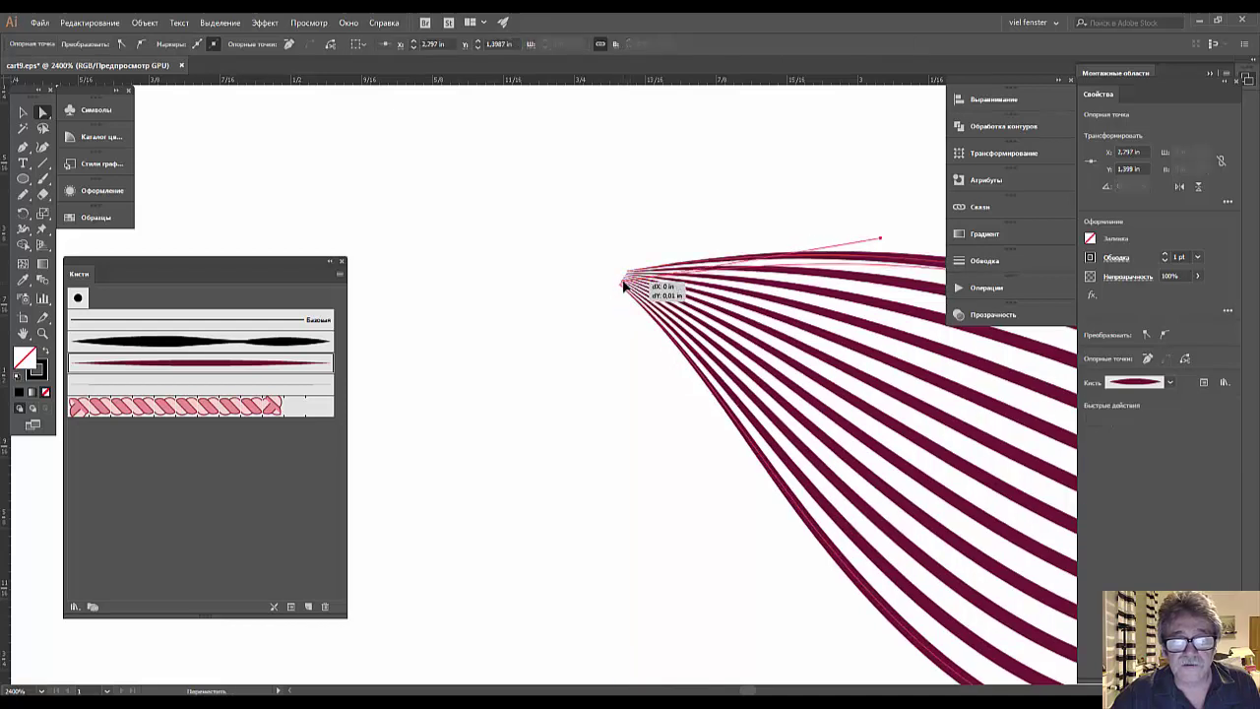
pyautogui.click(624, 400)
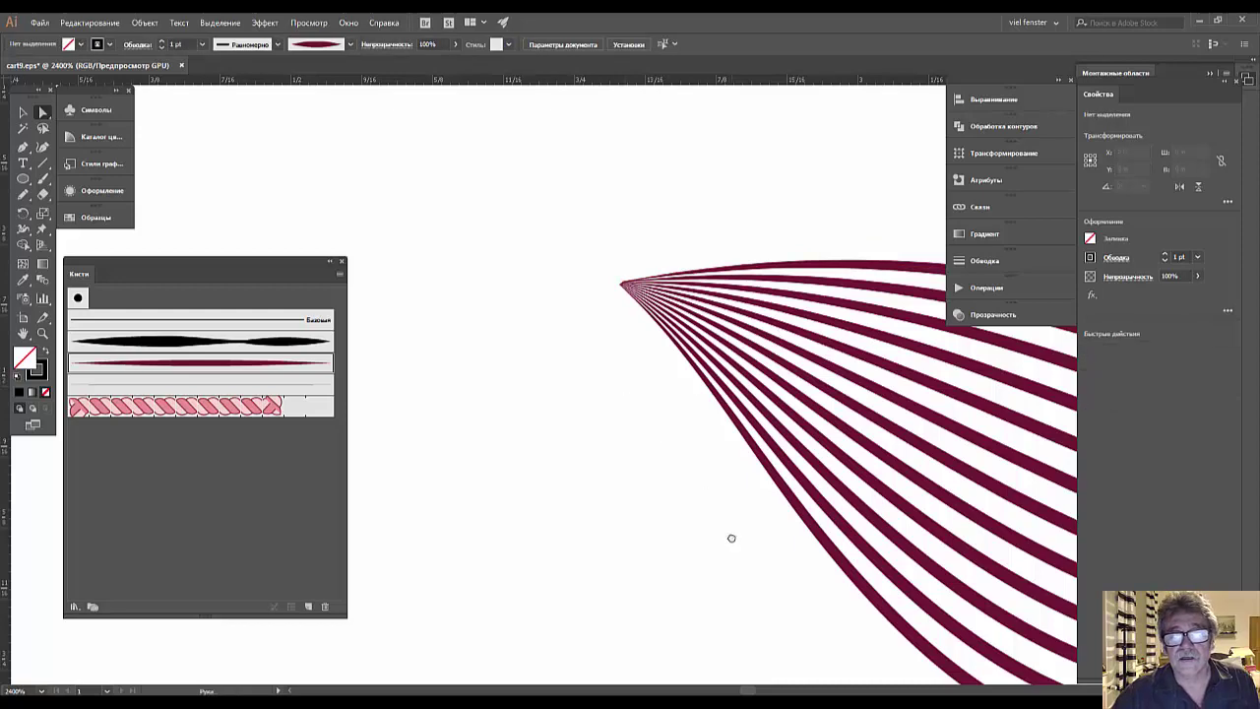
pyautogui.moveTo(732, 537); pyautogui.dragTo(298, 294)
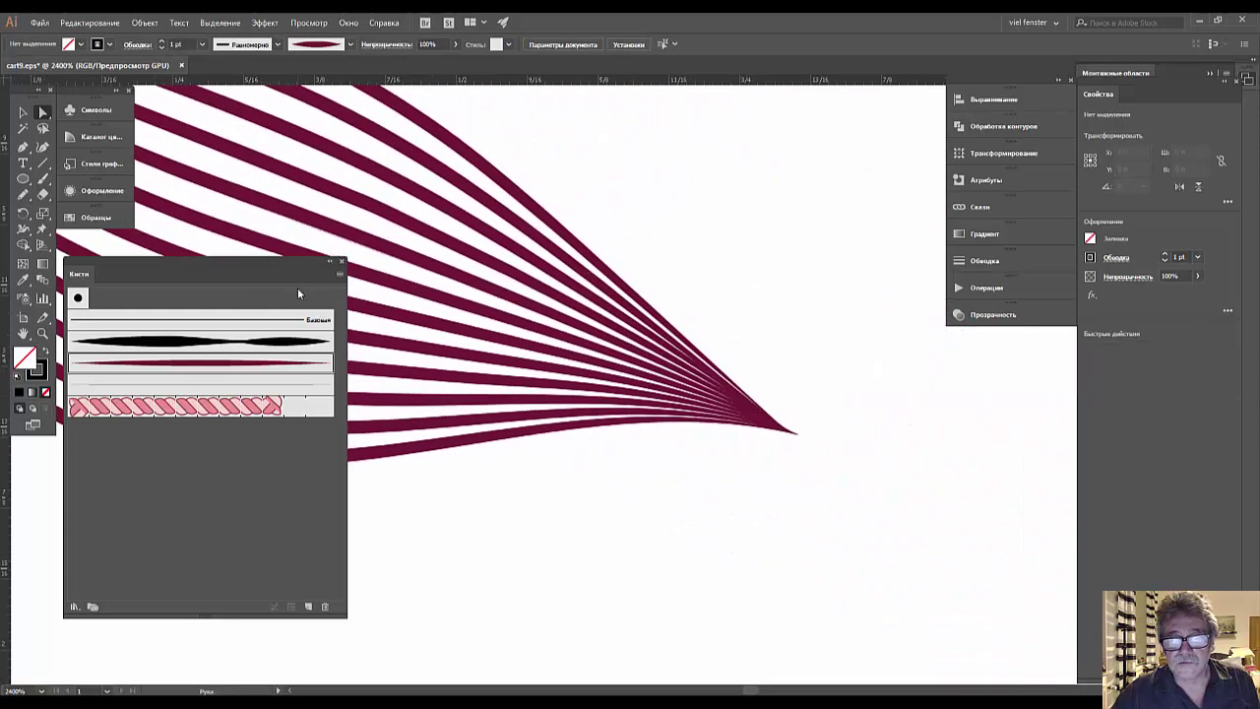
pyautogui.hotkey('ctrl', '-')
pyautogui.hotkey('ctrl', '-')
pyautogui.hotkey('ctrl', '-')
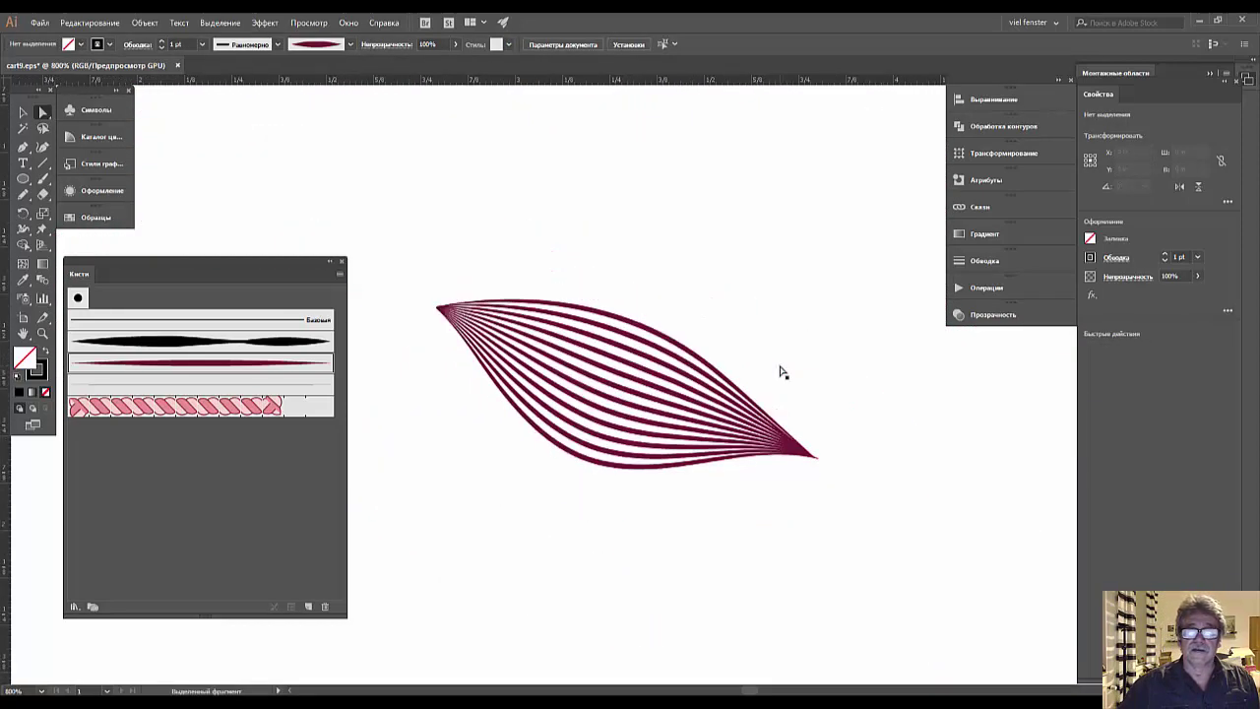
pyautogui.hotkey('ctrl', '-')
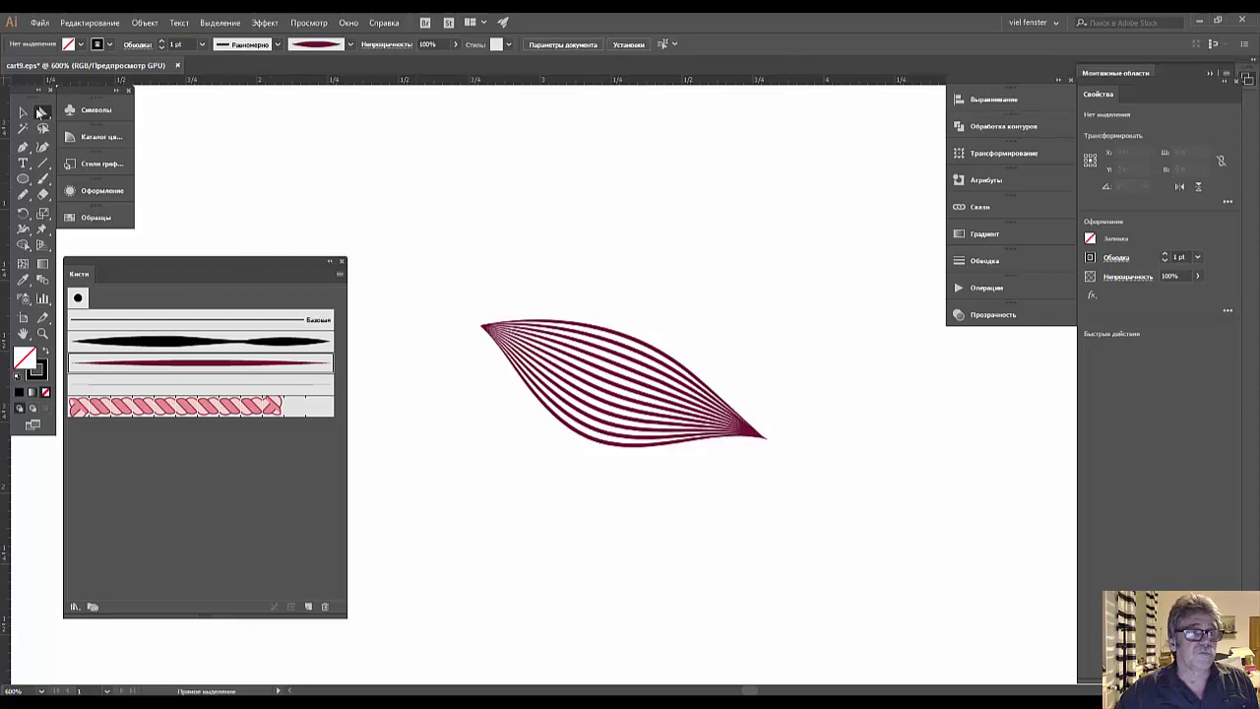
# Select the whole leaf blend and rotate it to lie horizontally at 0°.
pyautogui.click(23, 112)
pyautogui.moveTo(445, 248)
pyautogui.mouseDown()
pyautogui.moveTo(527, 440)
pyautogui.moveTo(825, 542)
pyautogui.mouseUp()
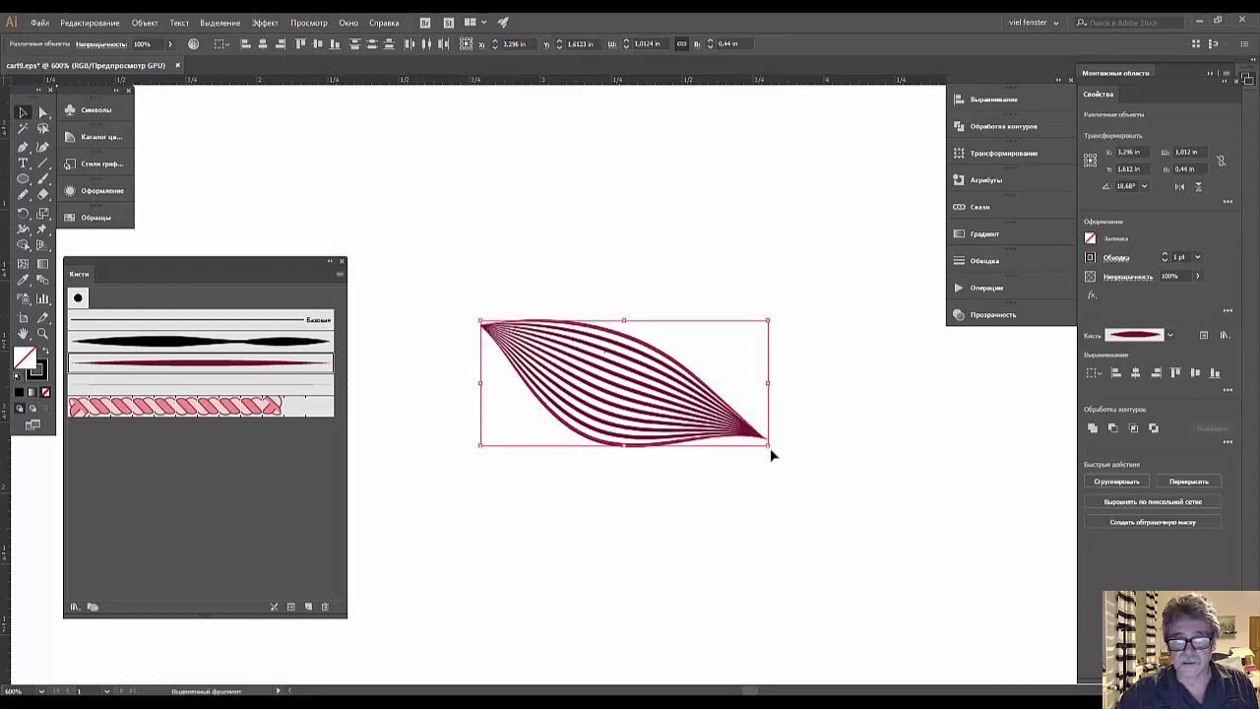
pyautogui.click(825, 375)
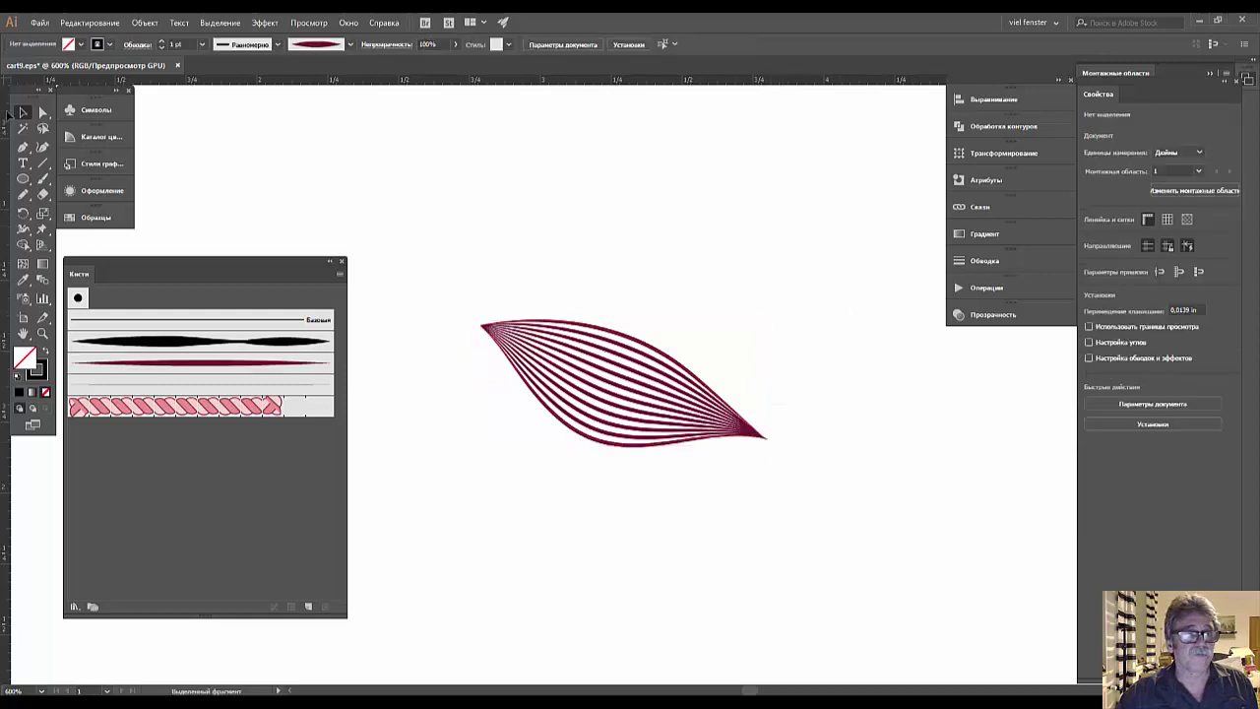
pyautogui.moveTo(473, 286); pyautogui.dragTo(829, 512)
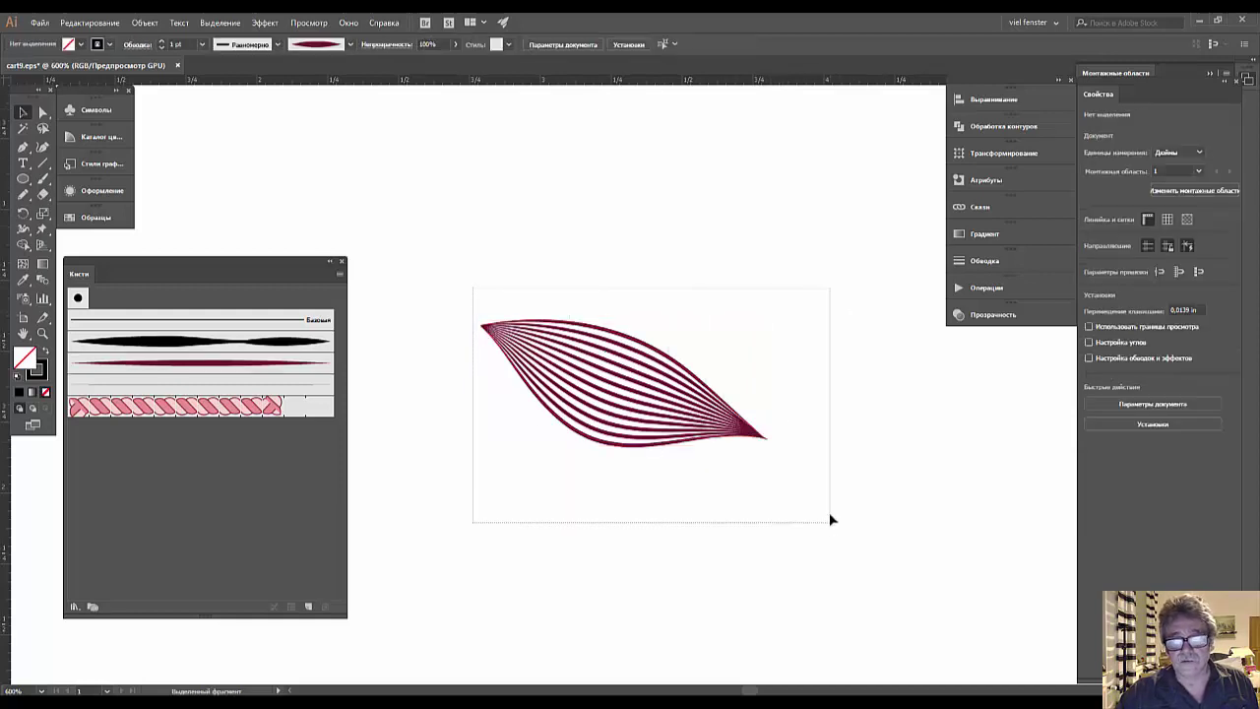
pyautogui.moveTo(774, 447); pyautogui.dragTo(793, 398)
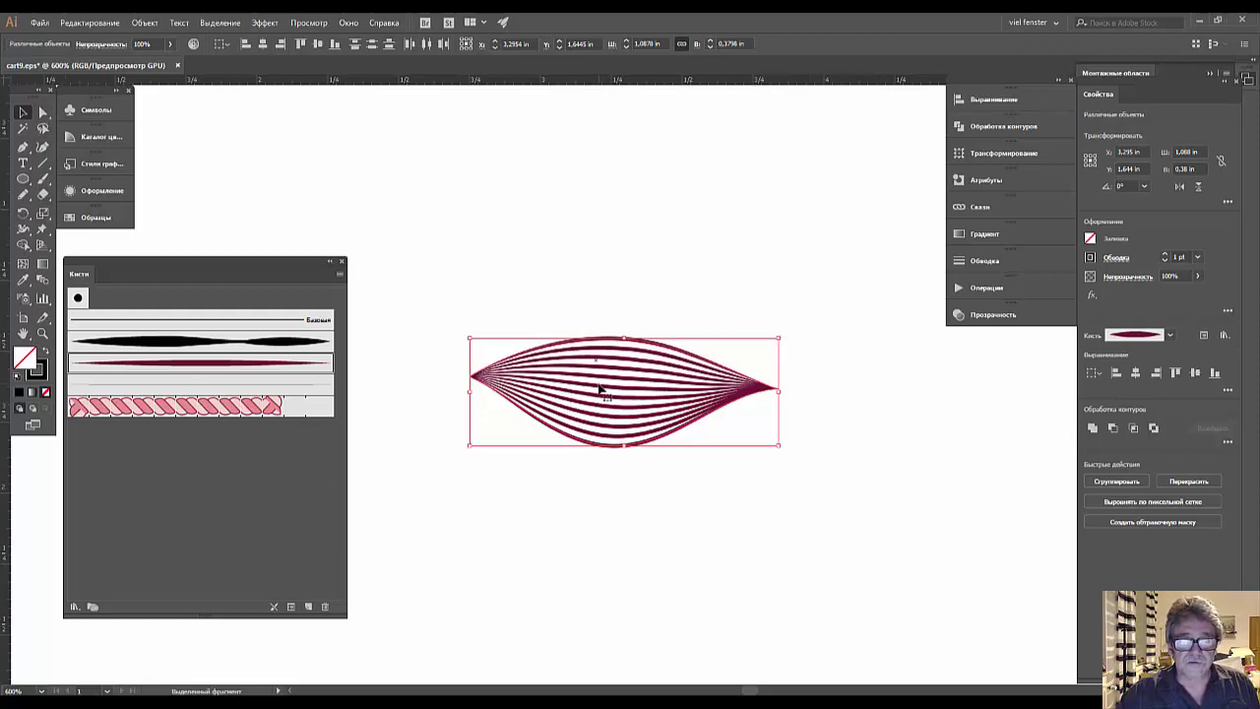
# Create an Art Brush from the leaf blend, then delete the original leaf artwork.
pyautogui.moveTo(576, 401); pyautogui.dragTo(247, 519)
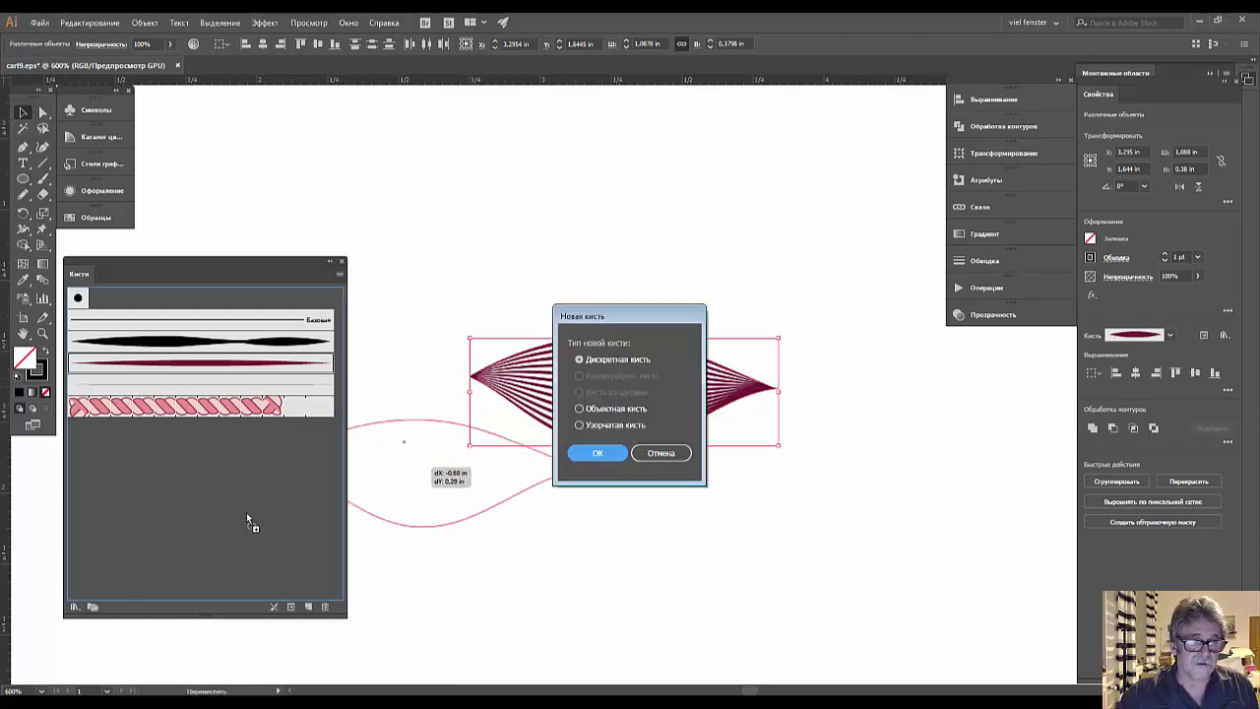
pyautogui.click(580, 409)
pyautogui.click(600, 454)
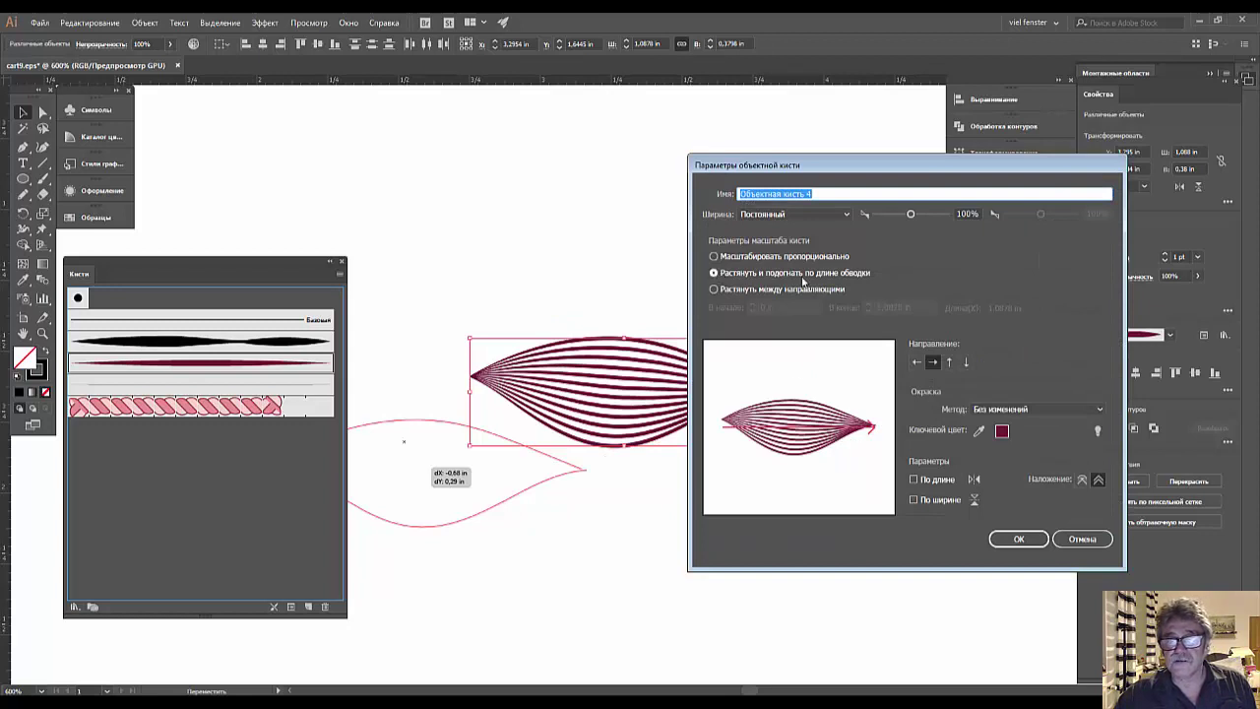
pyautogui.click(1028, 547)
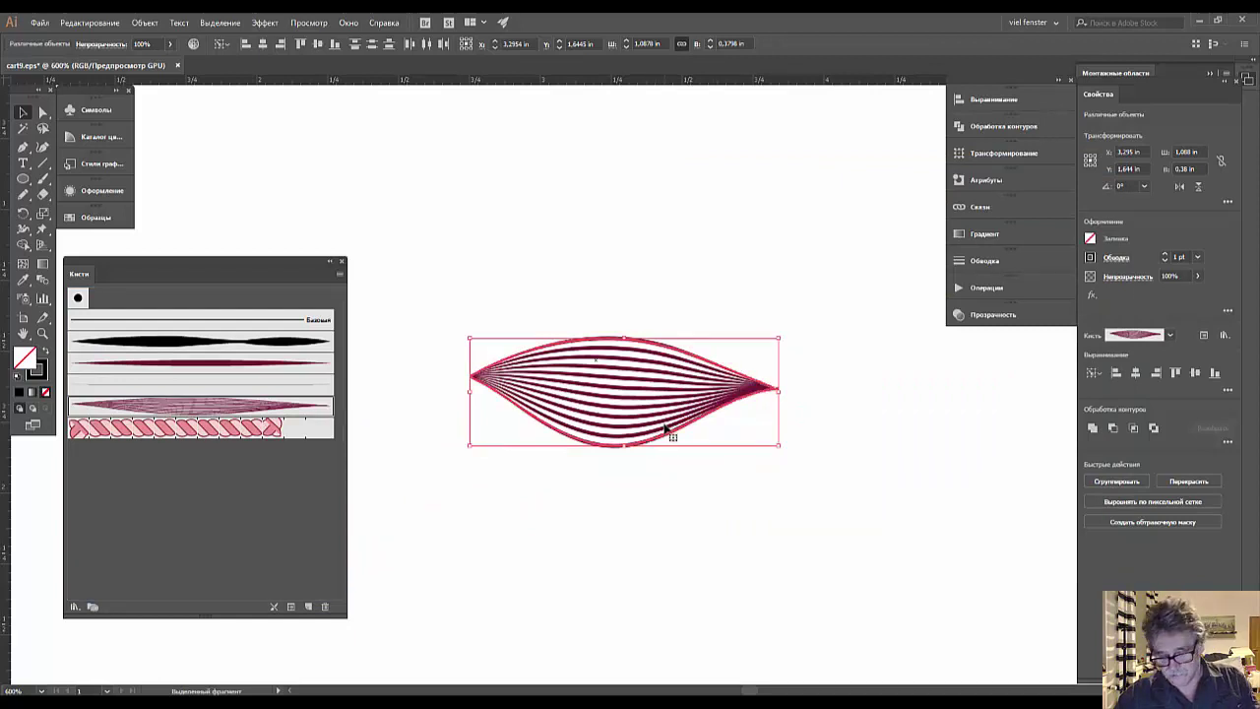
pyautogui.press('Delete')
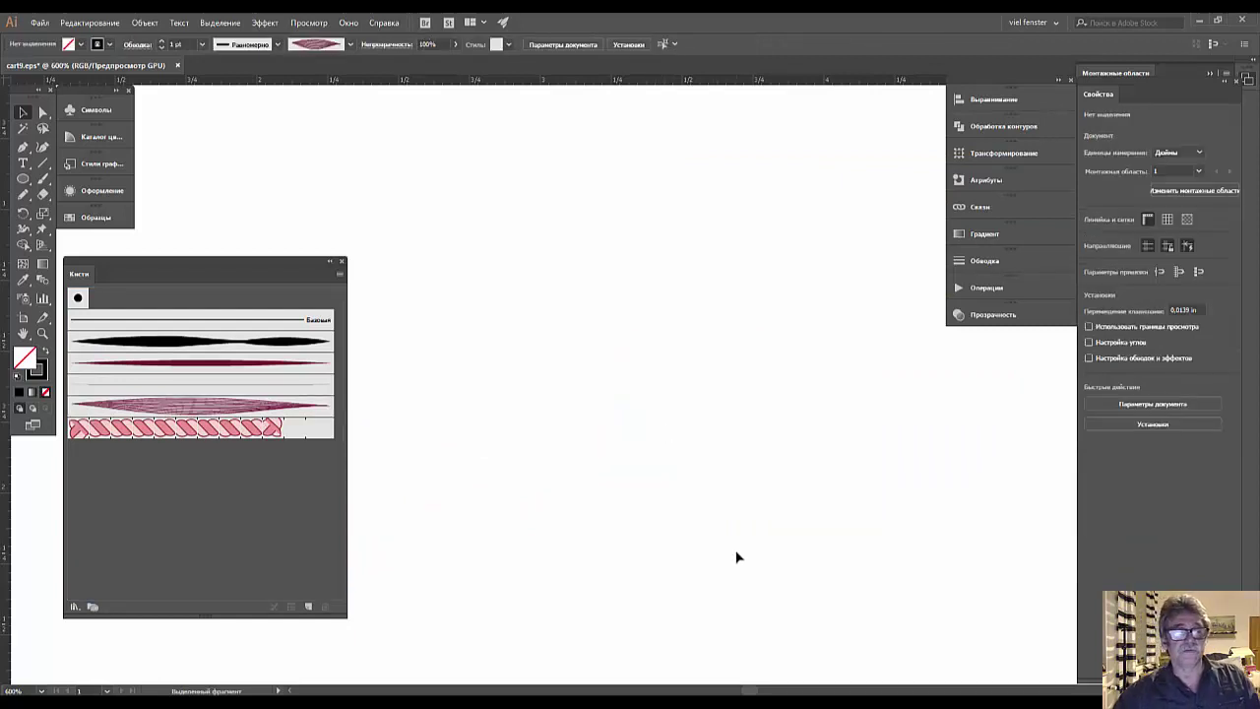
# Paint seven leaf-brush petal strokes radiating outward from one shared centre.
pyautogui.click(42, 179)
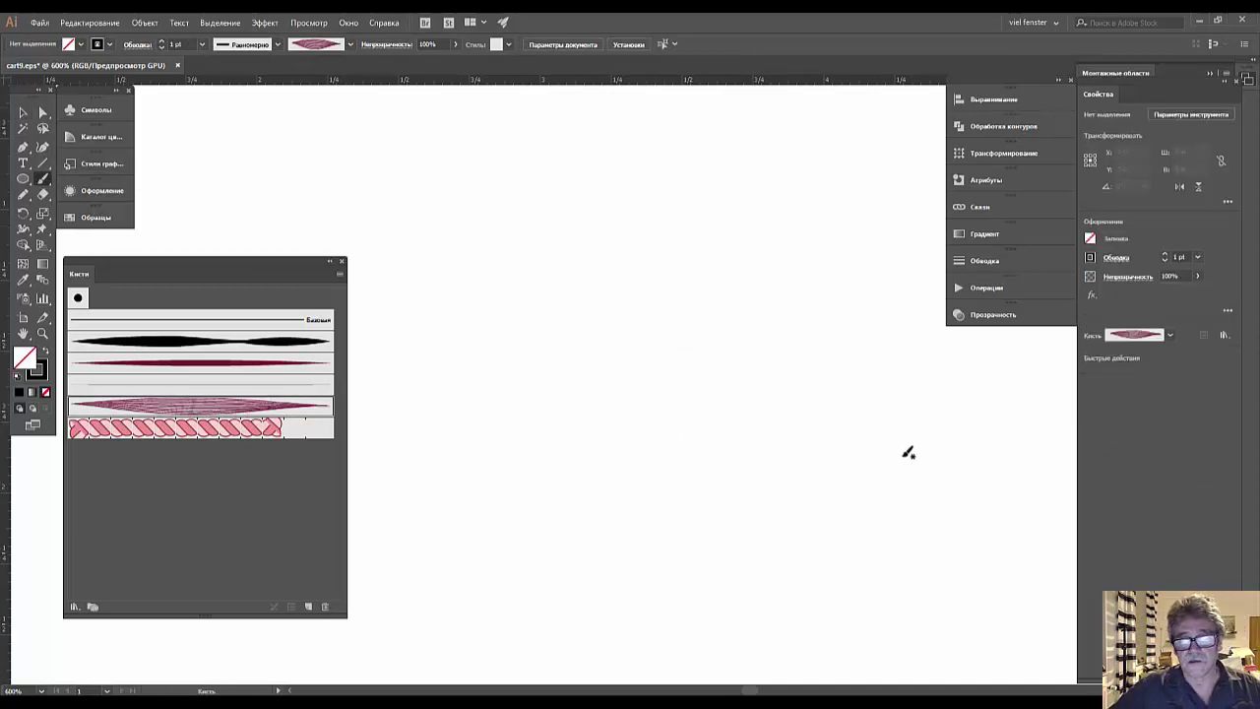
pyautogui.moveTo(920, 460); pyautogui.dragTo(580, 259)
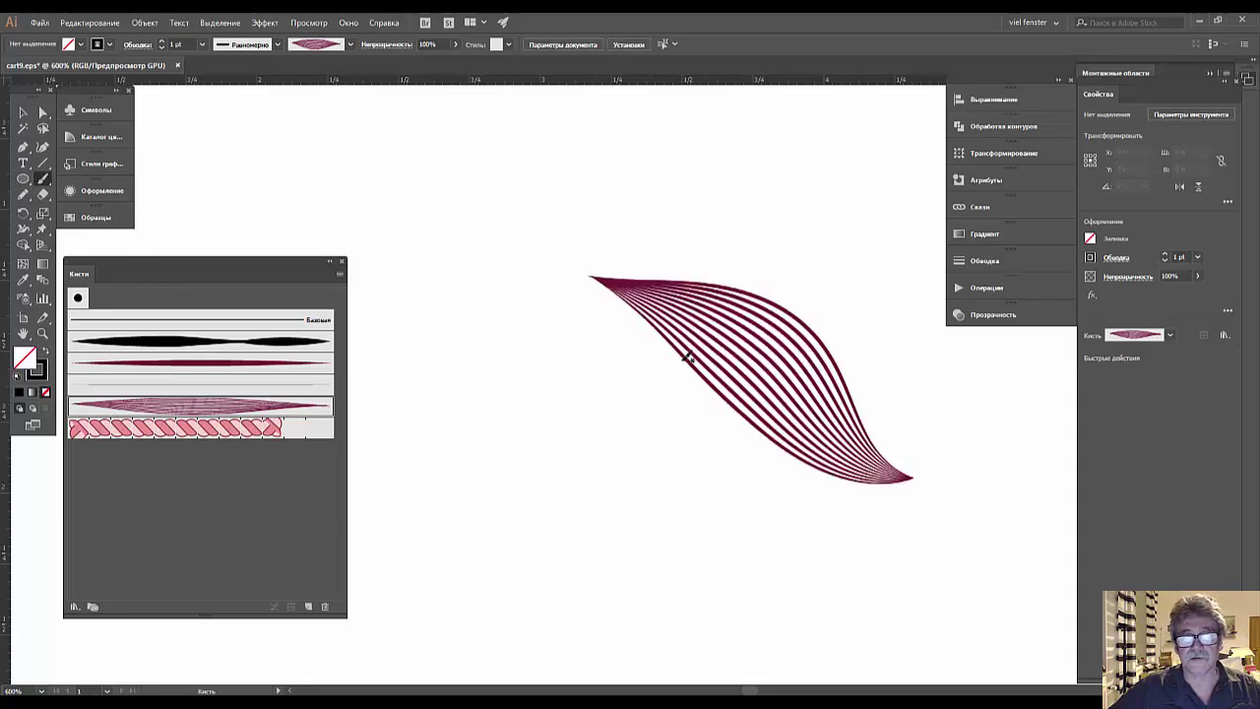
pyautogui.moveTo(878, 485); pyautogui.dragTo(486, 428)
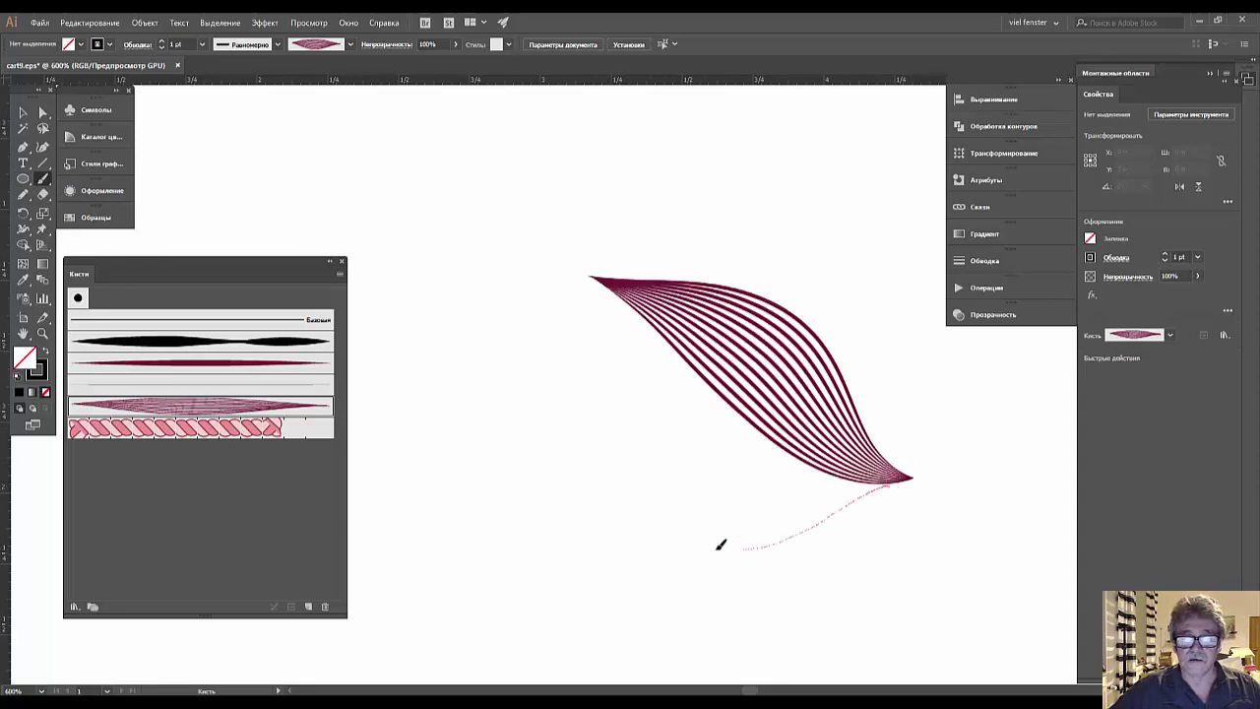
pyautogui.moveTo(895, 448); pyautogui.dragTo(819, 159)
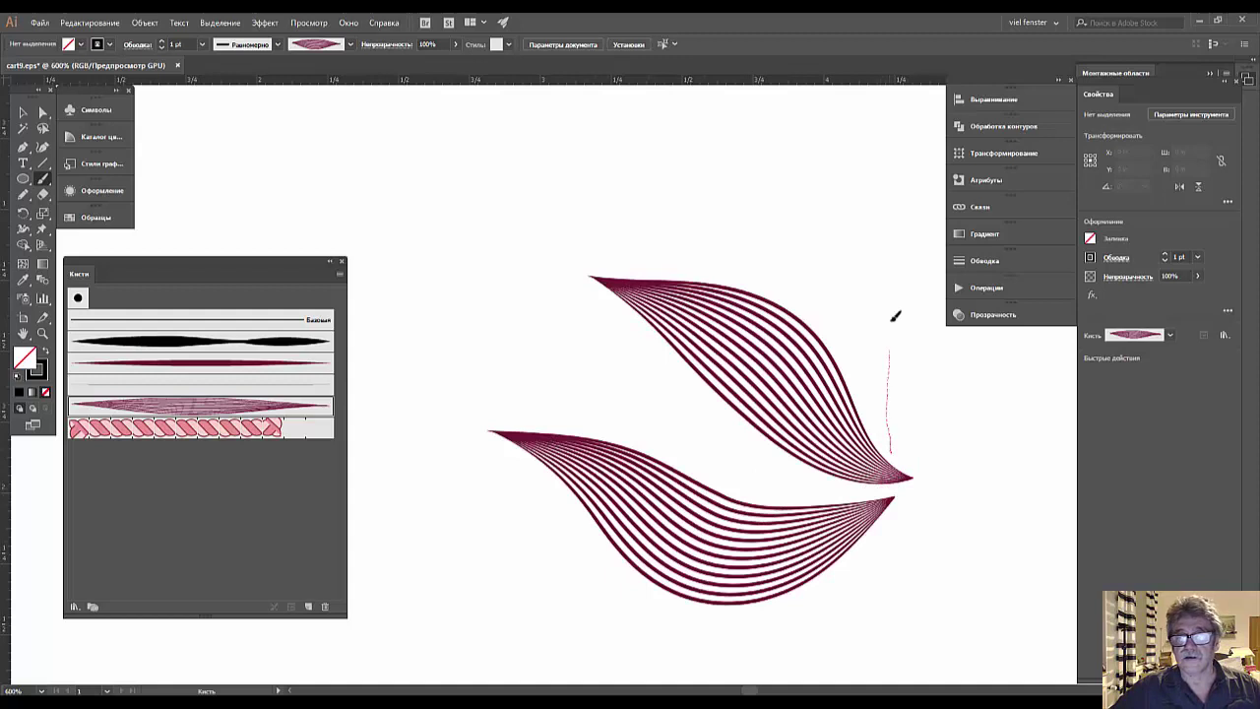
pyautogui.moveTo(882, 447); pyautogui.dragTo(1031, 313)
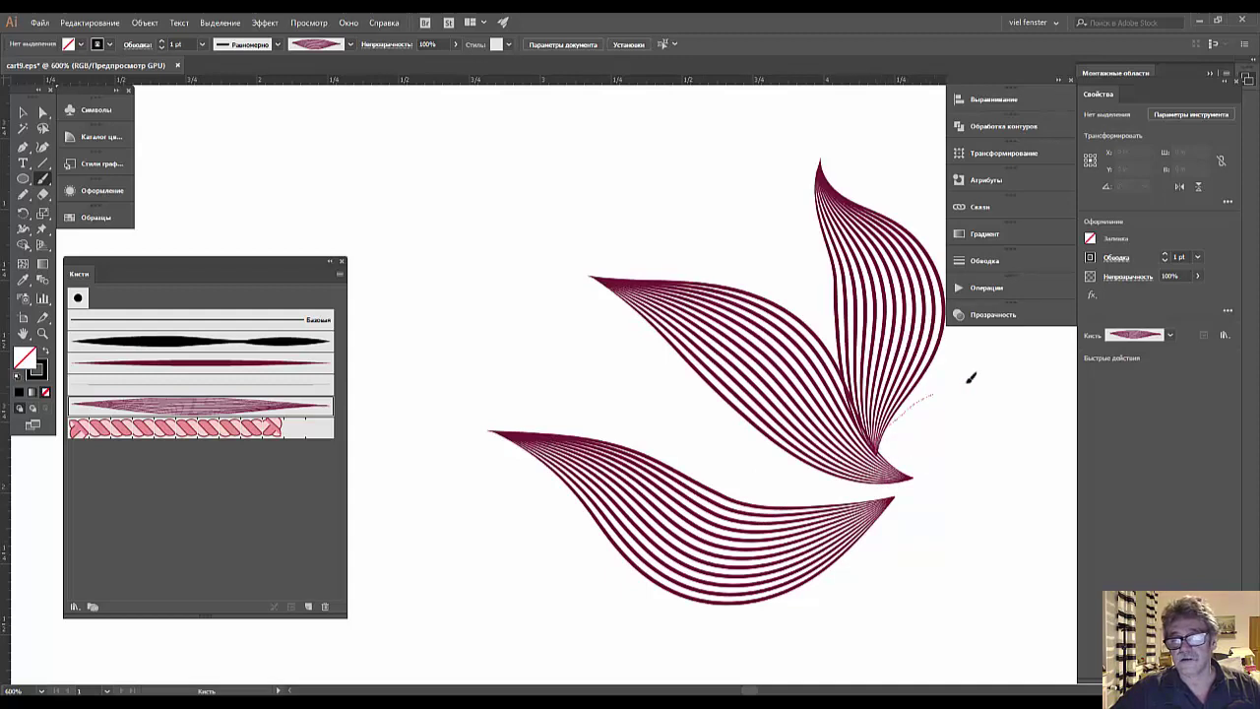
pyautogui.moveTo(862, 433); pyautogui.dragTo(1111, 481)
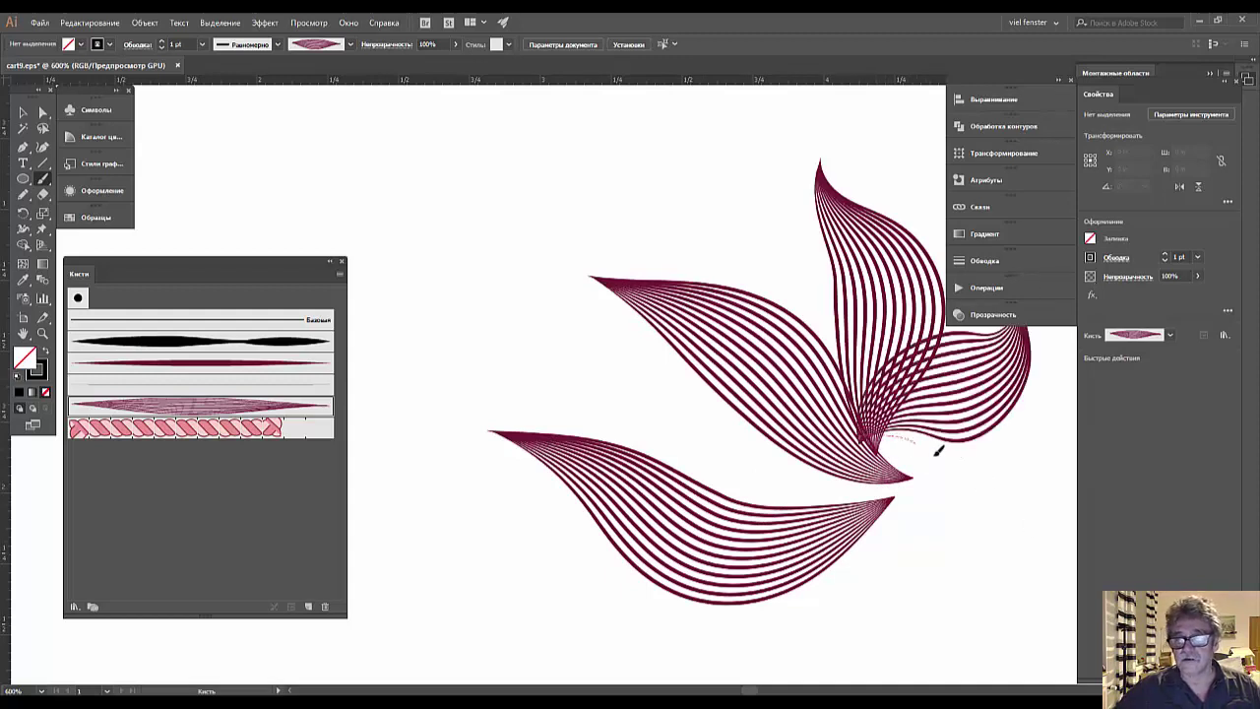
pyautogui.moveTo(862, 436); pyautogui.dragTo(724, 627)
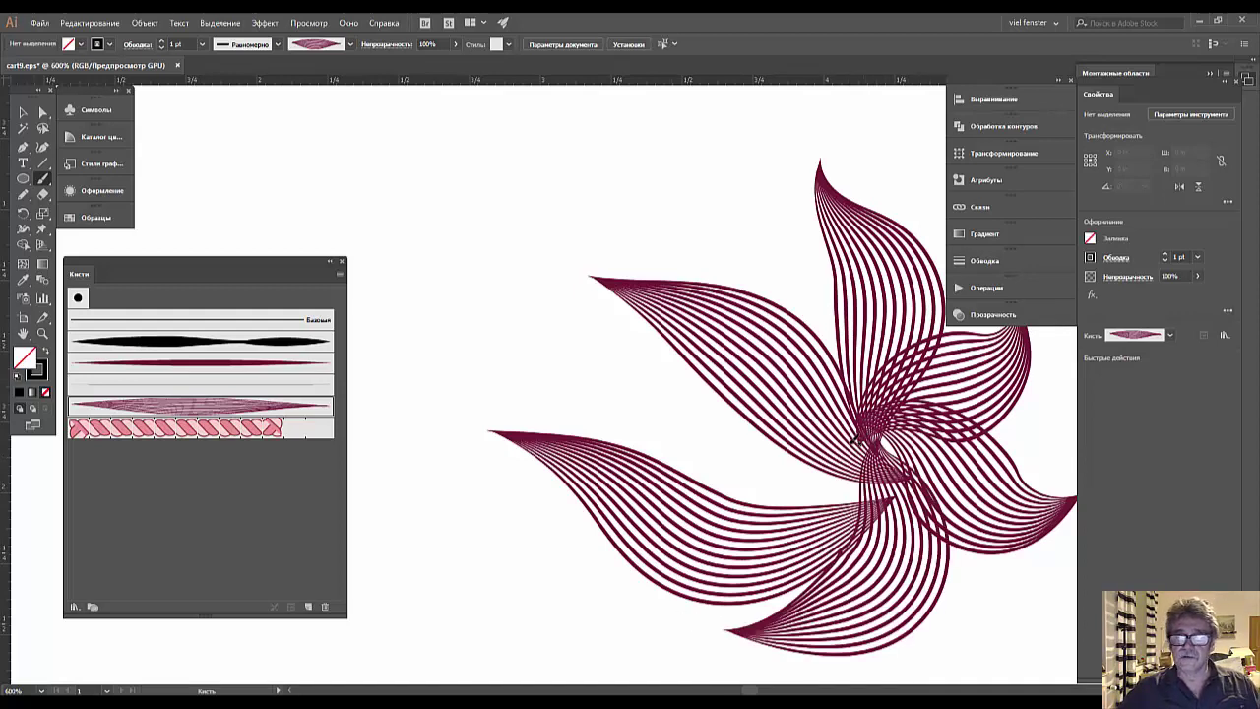
pyautogui.moveTo(854, 439); pyautogui.dragTo(815, 460)
pyautogui.moveTo(479, 347); pyautogui.dragTo(449, 357)
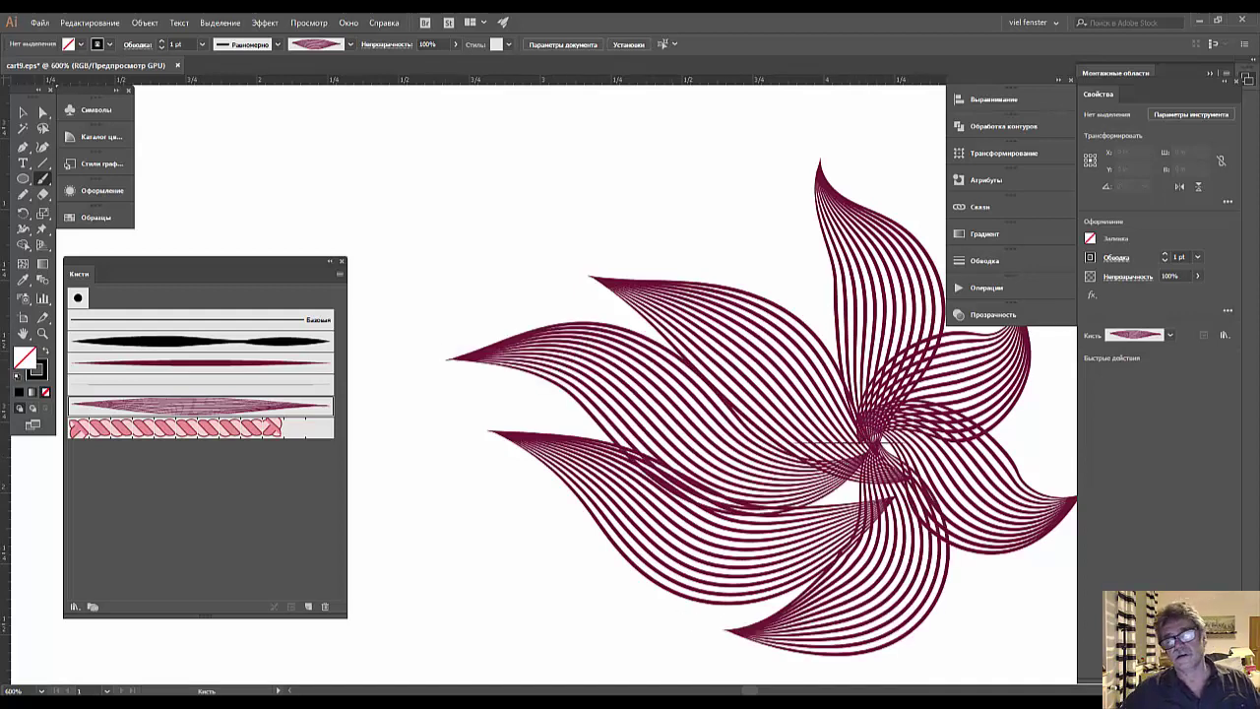
# Zoom out to view the whole flower, then undo all the painted petals.
pyautogui.hotkey('ctrl', '-')
pyautogui.hotkey('ctrl', '-')
pyautogui.hotkey('ctrl', '-')
pyautogui.hotkey('ctrl', '-')
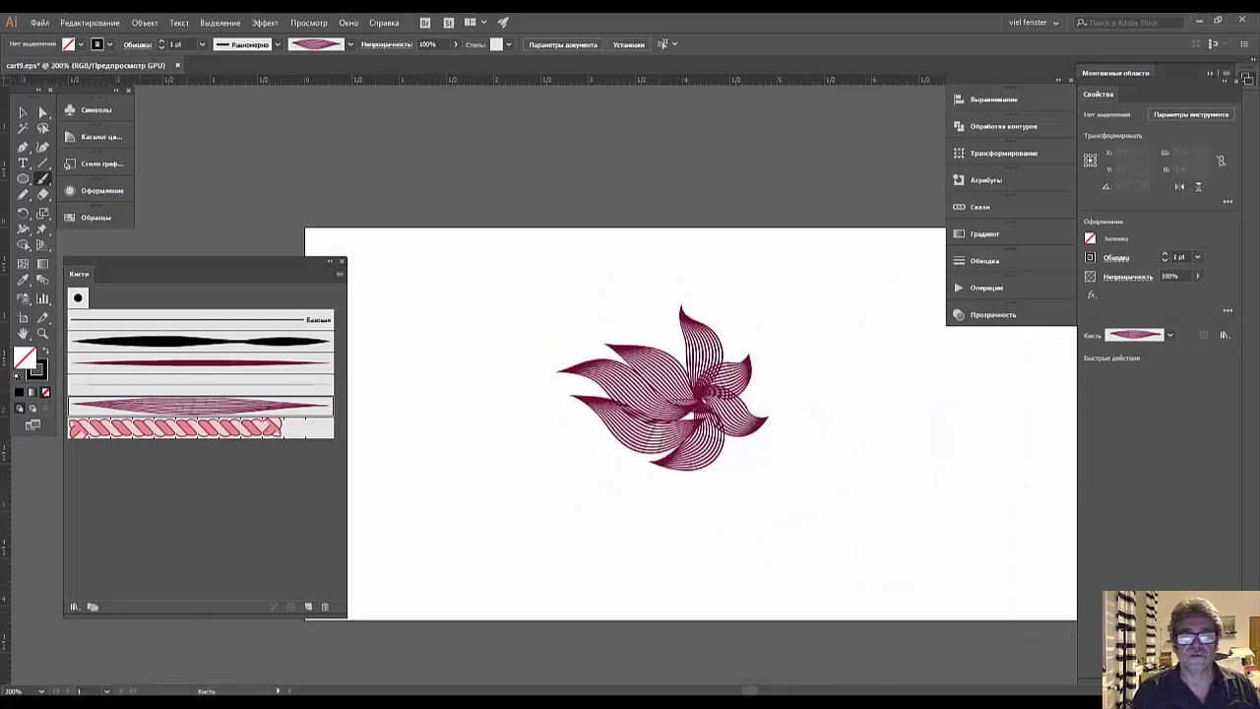
pyautogui.hotkey('ctrl', '-')
pyautogui.hotkey('ctrl', '-')
pyautogui.hotkey('ctrl', '-')
pyautogui.hotkey('ctrl', '-')
pyautogui.hotkey('ctrl', '+')
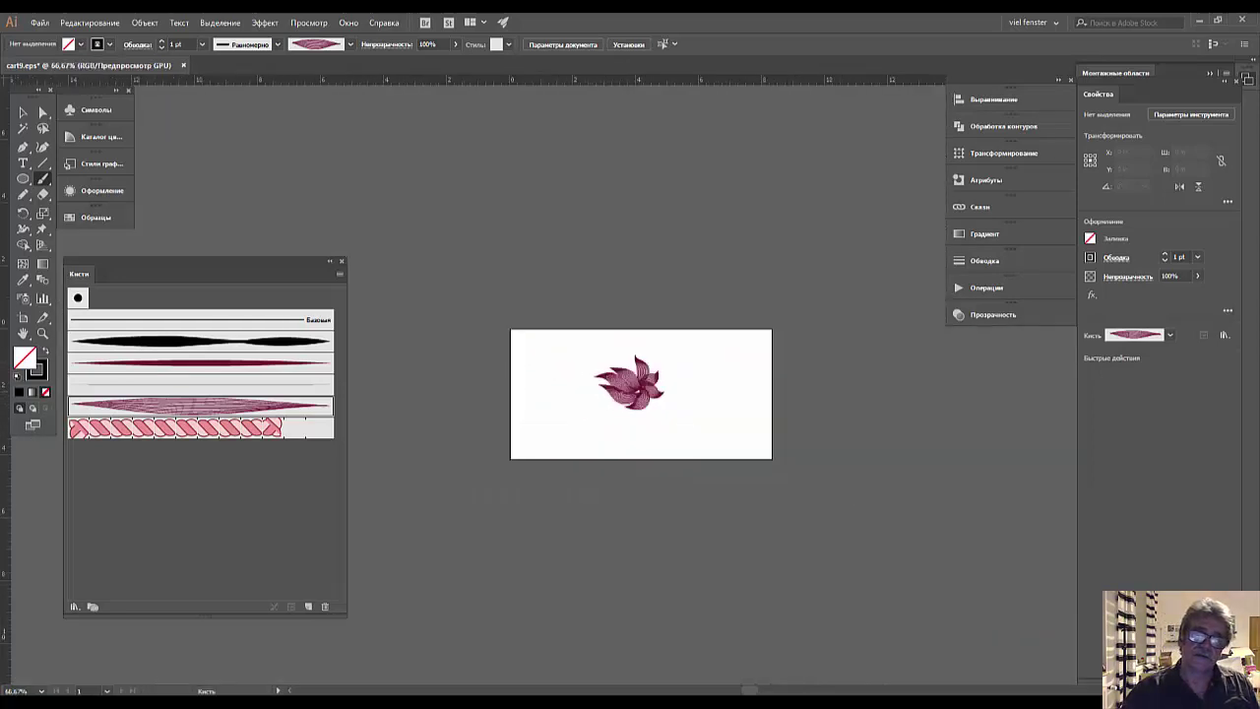
pyautogui.hotkey('ctrl', '+')
pyautogui.hotkey('ctrl', '+')
pyautogui.hotkey('ctrl', '+')
pyautogui.hotkey('ctrl', '+')
pyautogui.hotkey('ctrl', '-')
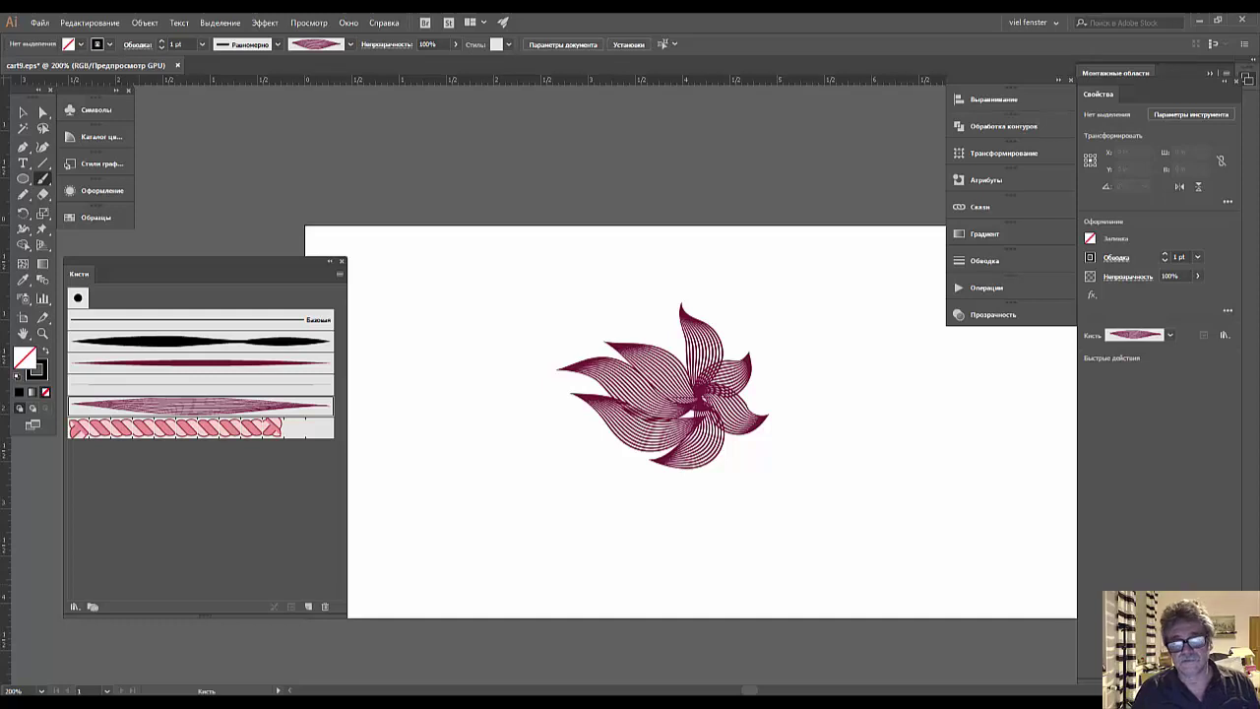
pyautogui.hotkey('ctrl', 'z')
pyautogui.hotkey('ctrl', 'z')
pyautogui.hotkey('ctrl', 'z')
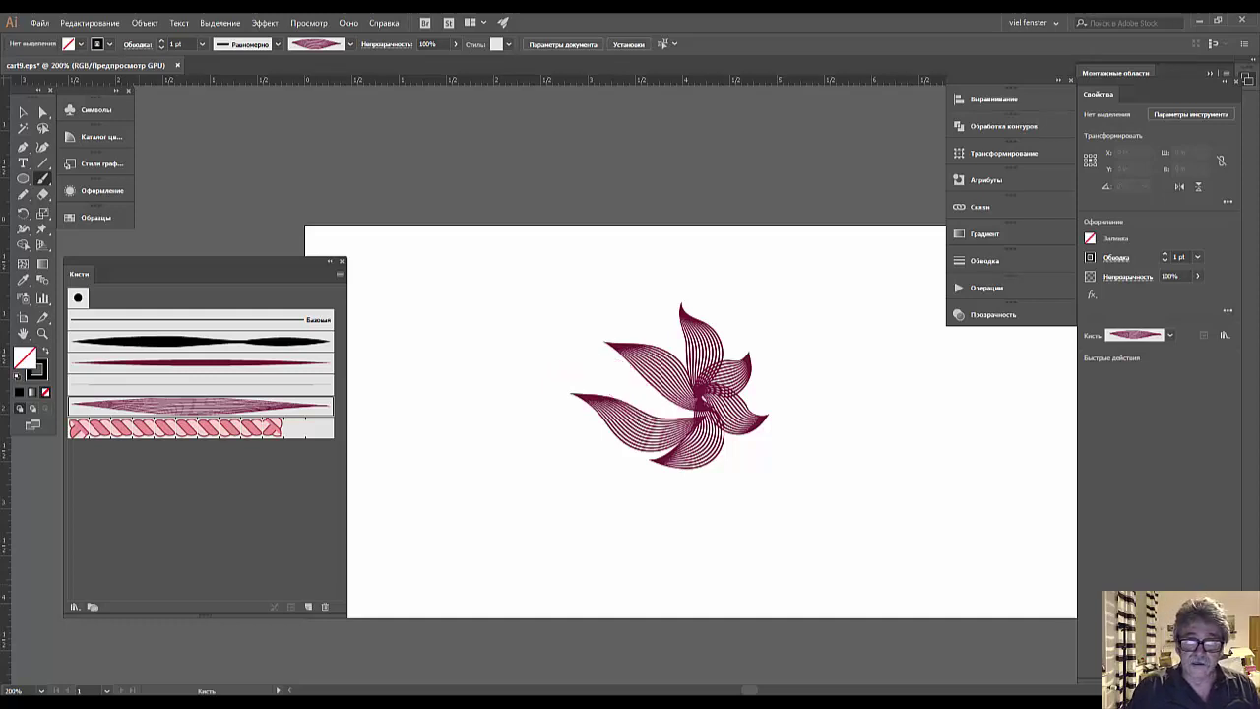
pyautogui.hotkey('ctrl', 'z')
pyautogui.hotkey('ctrl', 'z')
pyautogui.hotkey('ctrl', 'z')
pyautogui.hotkey('ctrl', 'z')
pyautogui.hotkey('ctrl', 'z')
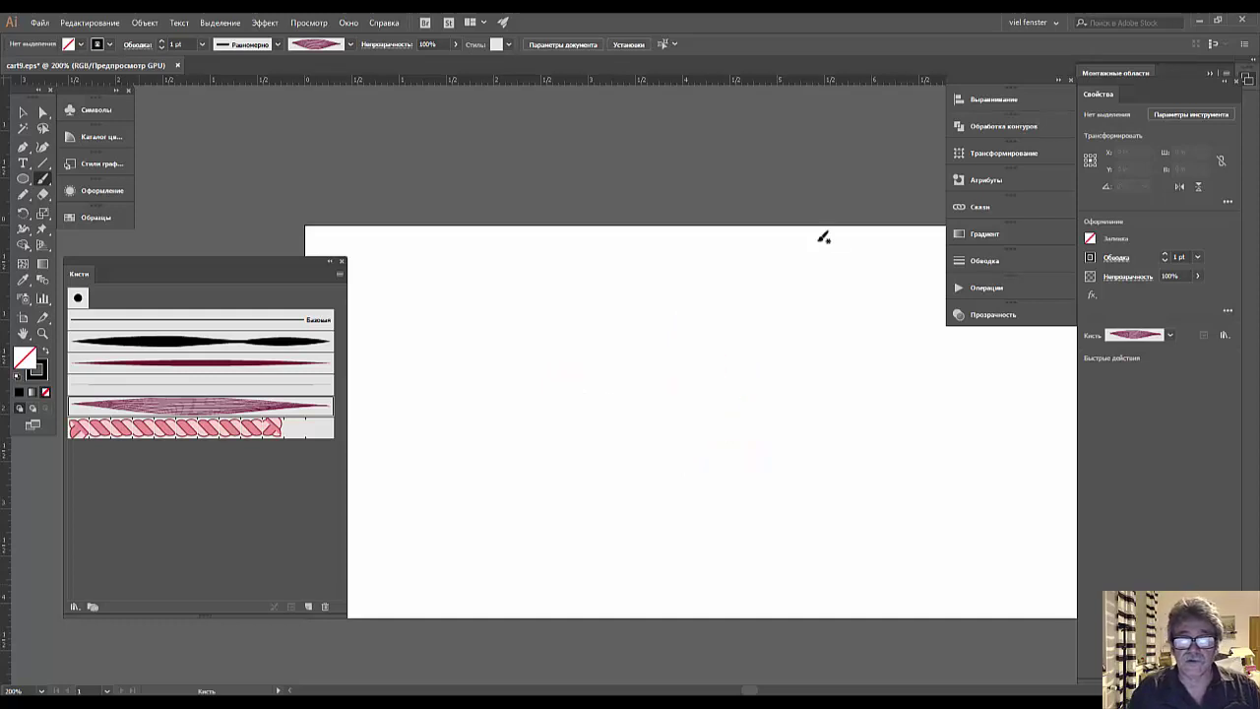
# Paint five leaf-brush petals fanning upward from a shared flower base.
pyautogui.moveTo(671, 418); pyautogui.dragTo(567, 329)
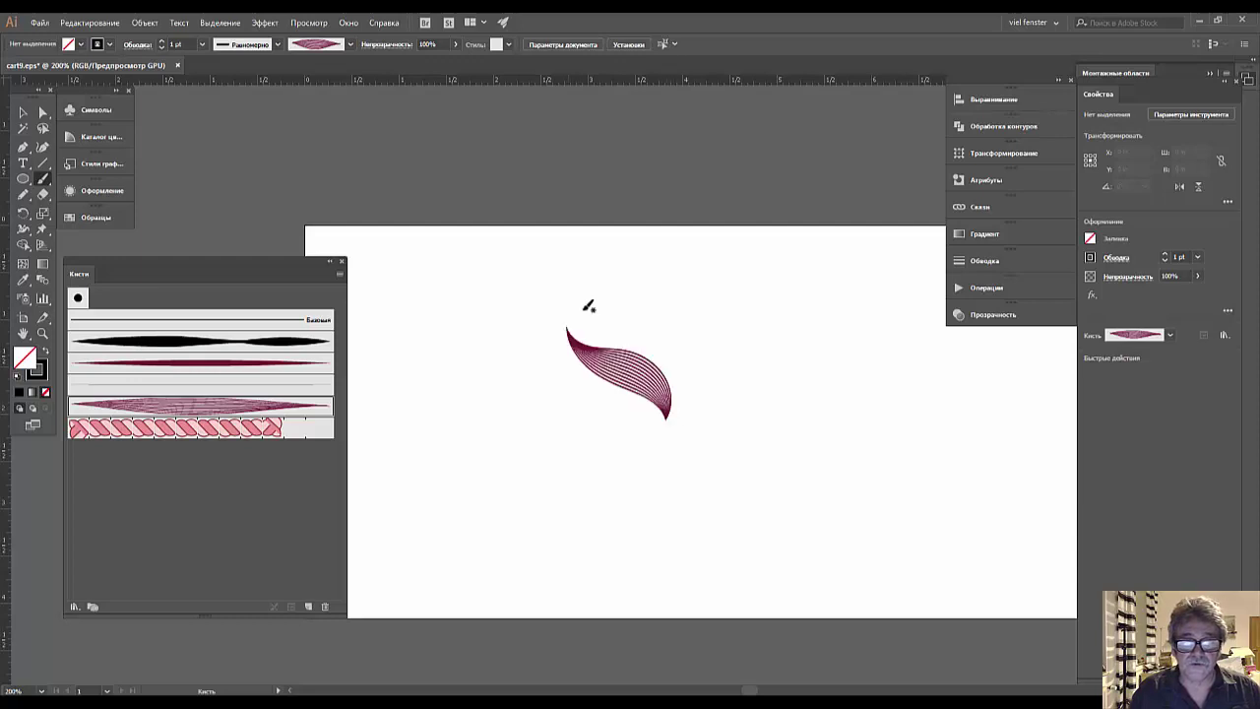
pyautogui.moveTo(670, 415); pyautogui.dragTo(794, 345)
pyautogui.moveTo(673, 392); pyautogui.dragTo(631, 288)
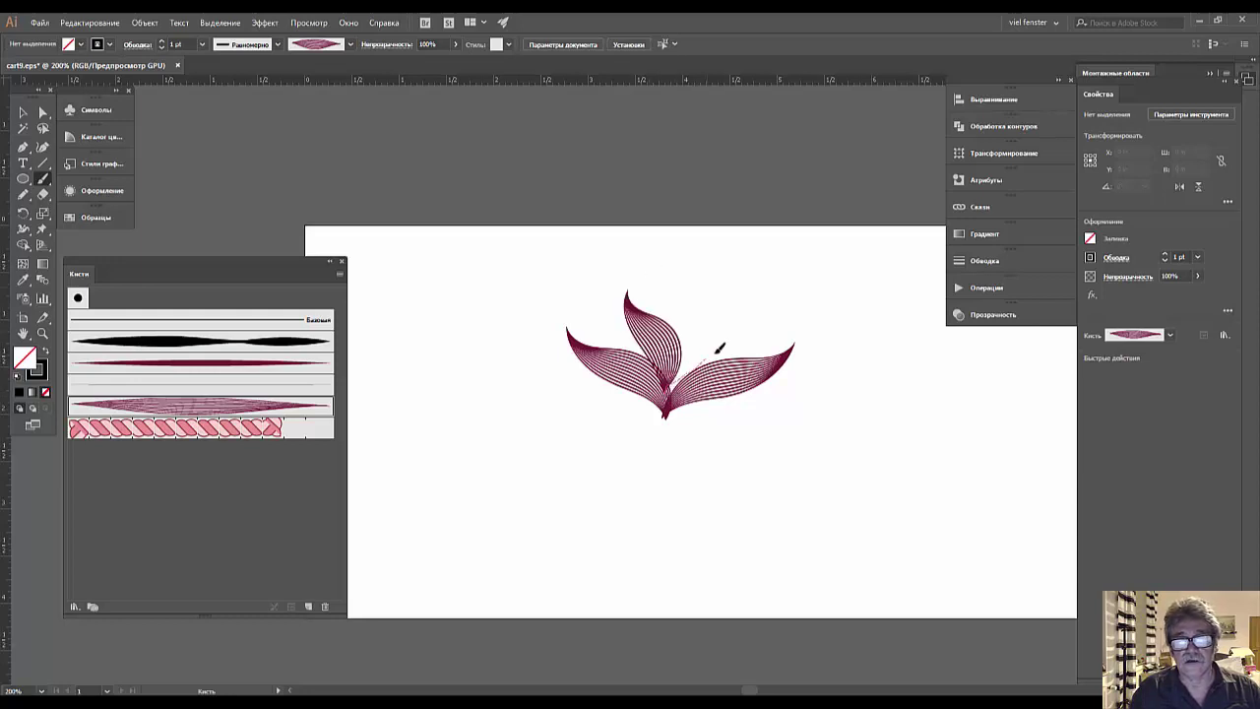
pyautogui.moveTo(720, 347); pyautogui.dragTo(730, 307)
pyautogui.moveTo(684, 352); pyautogui.dragTo(705, 285)
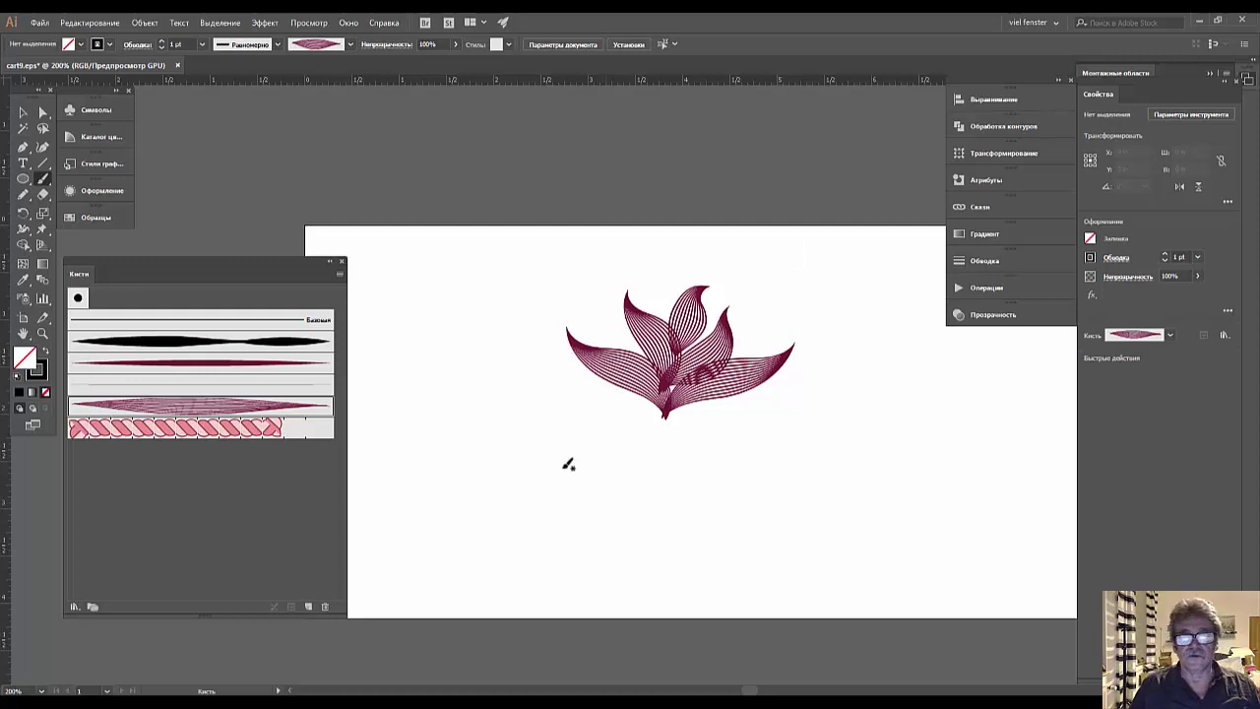
# Add long swirling stem strokes and four curved leaves around the flower.
pyautogui.moveTo(634, 436)
pyautogui.mouseDown()
pyautogui.moveTo(486, 360)
pyautogui.moveTo(420, 505)
pyautogui.mouseUp()
pyautogui.moveTo(756, 485); pyautogui.dragTo(827, 520)
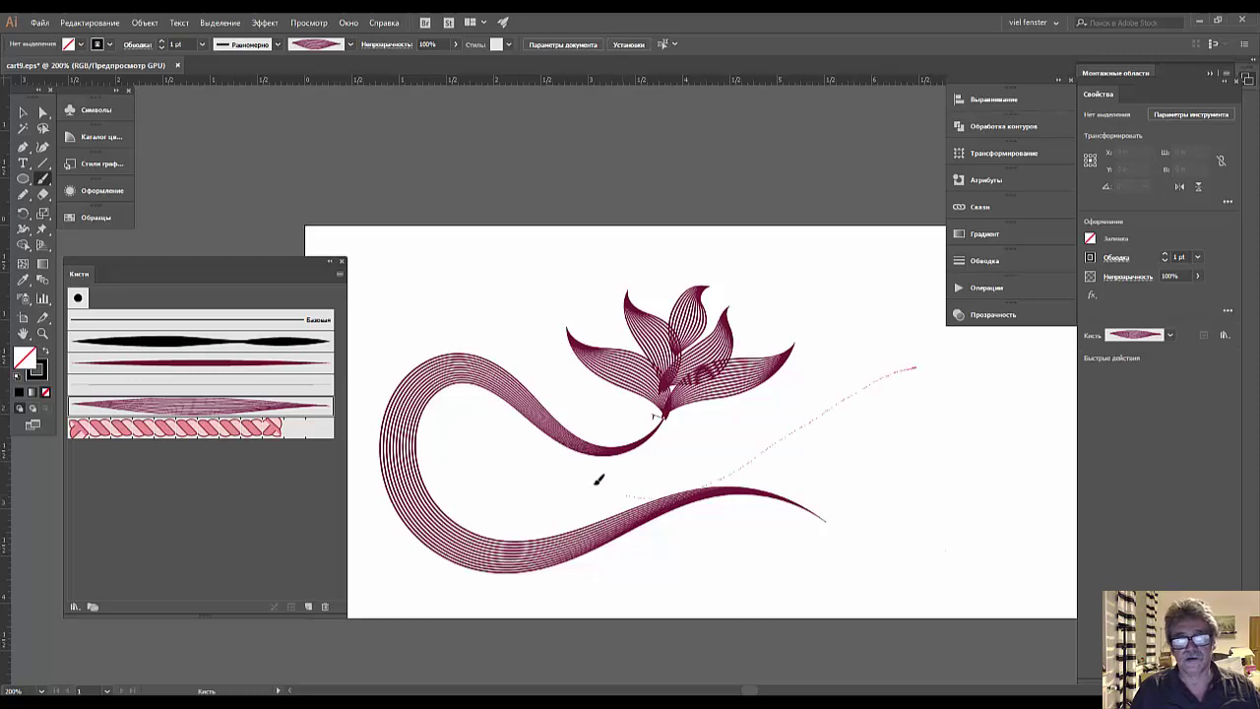
pyautogui.moveTo(597, 480); pyautogui.dragTo(576, 461)
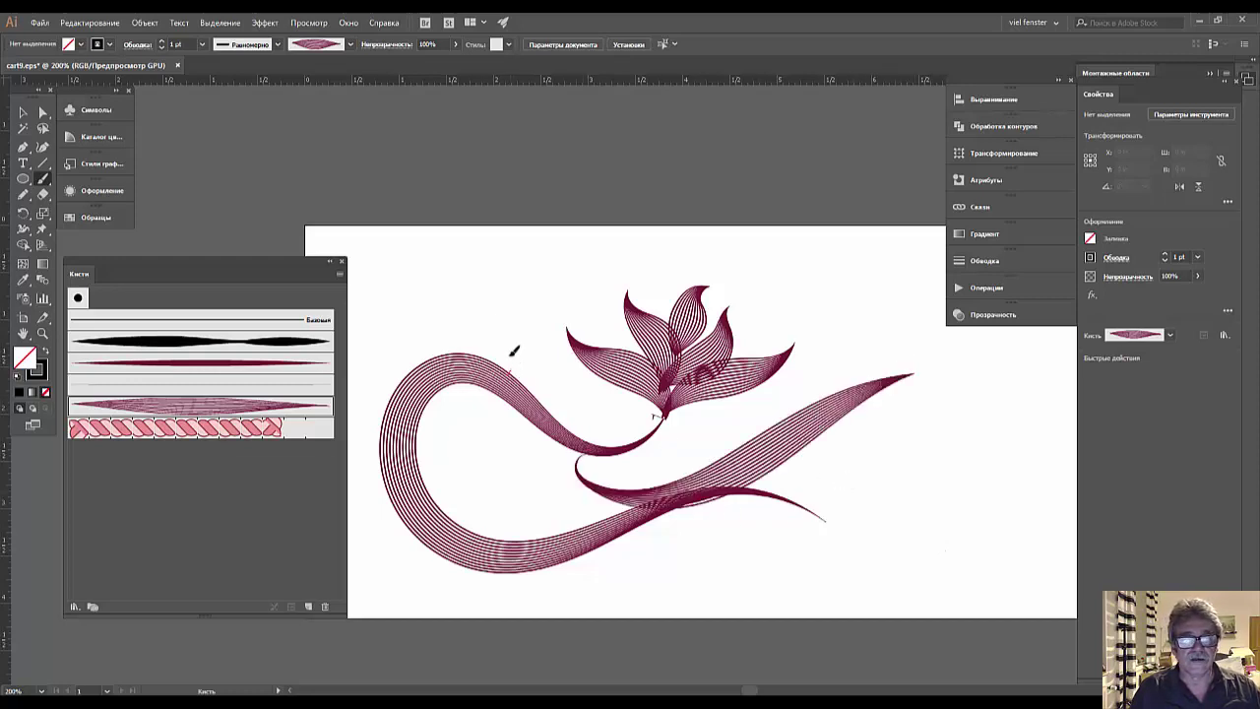
pyautogui.moveTo(513, 353); pyautogui.dragTo(448, 259)
pyautogui.moveTo(508, 411); pyautogui.dragTo(565, 491)
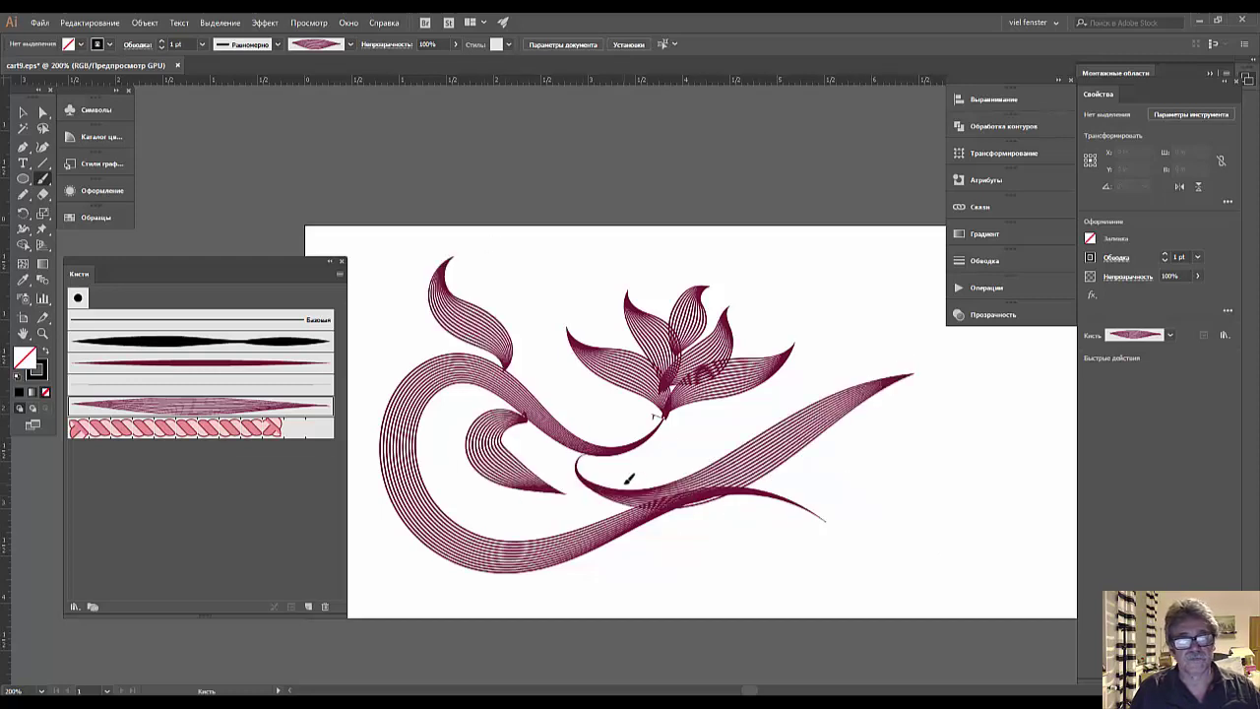
pyautogui.moveTo(756, 442); pyautogui.dragTo(829, 256)
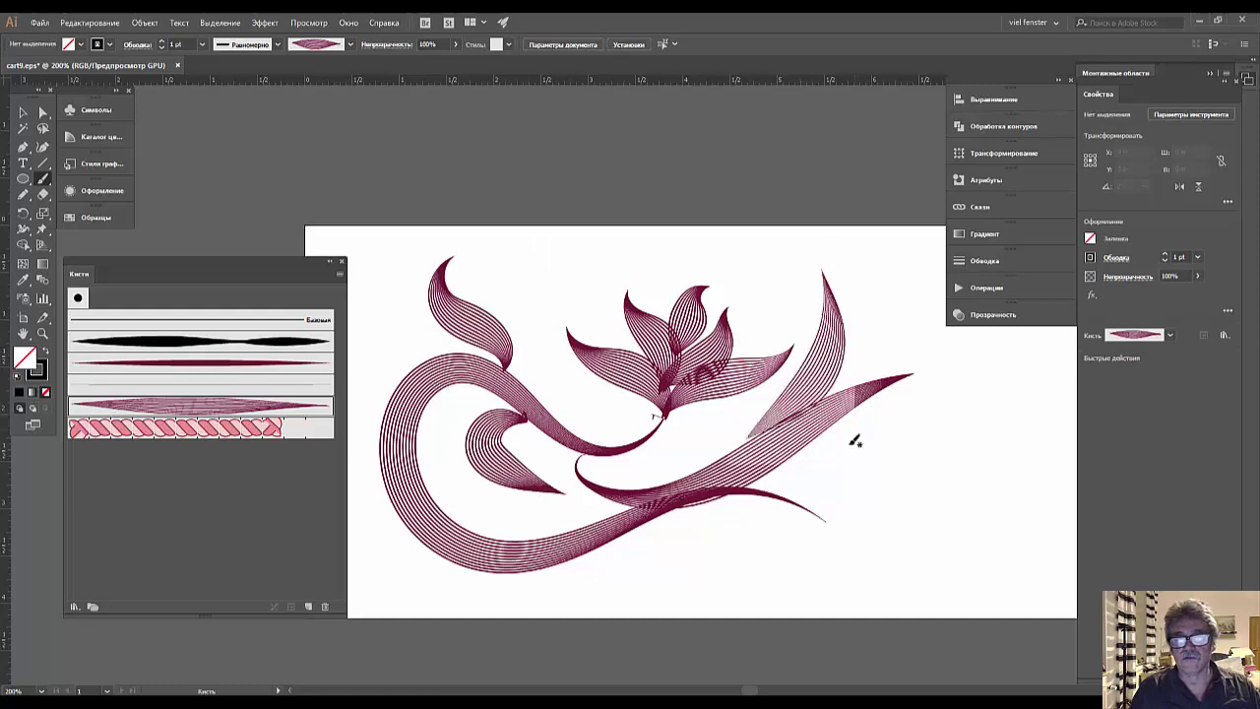
pyautogui.moveTo(784, 459); pyautogui.dragTo(962, 485)
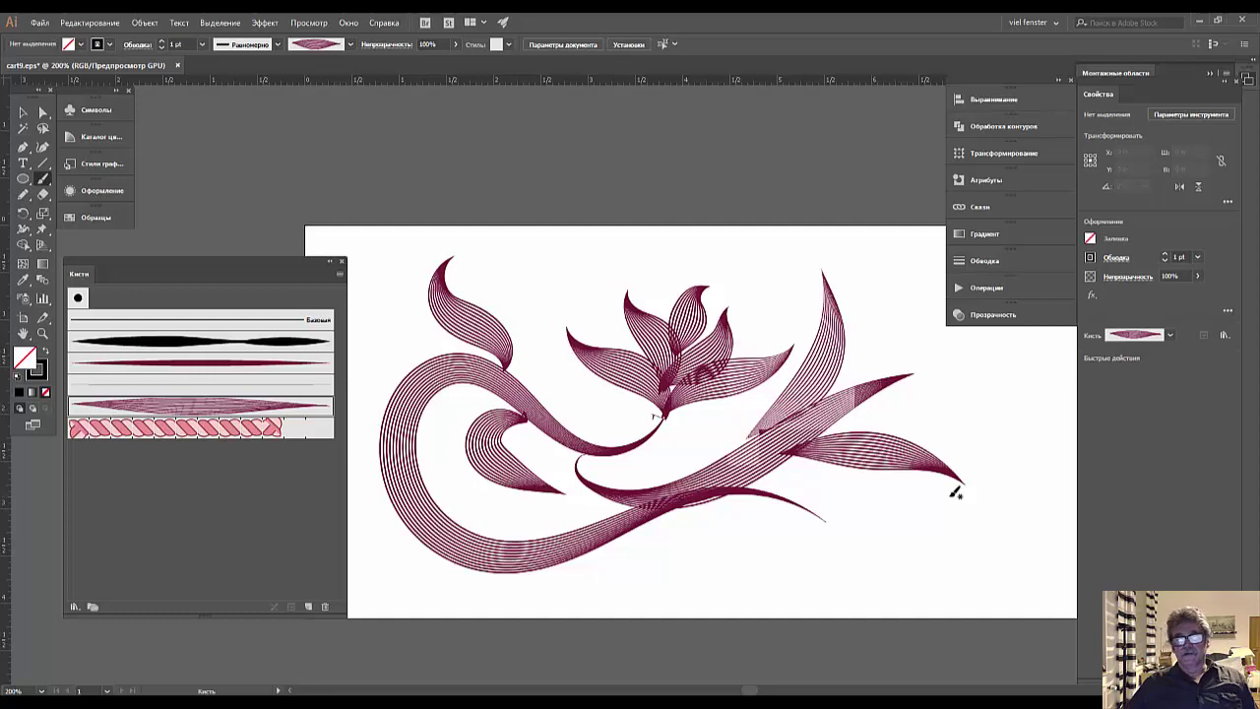
pyautogui.hotkey('ctrl', '-')
pyautogui.hotkey('ctrl', '-')
pyautogui.hotkey('ctrl', '-')
pyautogui.hotkey('ctrl', '+')
pyautogui.hotkey('ctrl', '+')
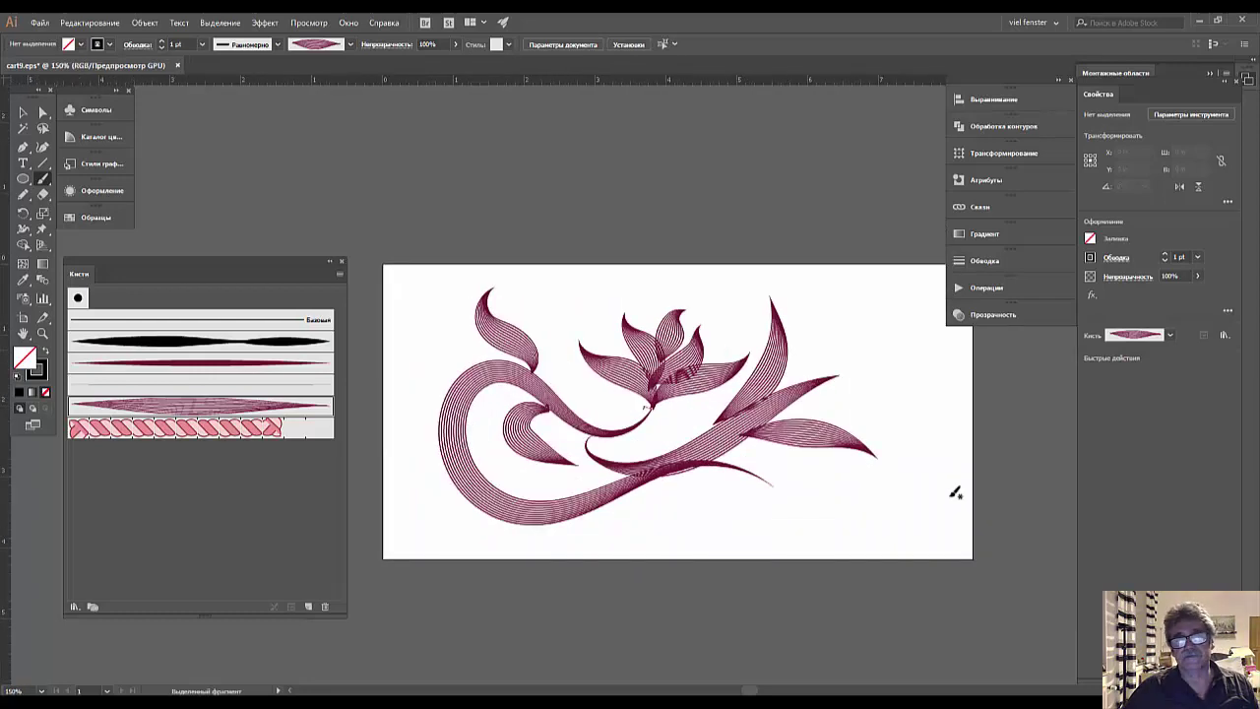
pyautogui.hotkey('ctrl', '+')
pyautogui.hotkey('ctrl', '+')
pyautogui.hotkey('ctrl', '+')
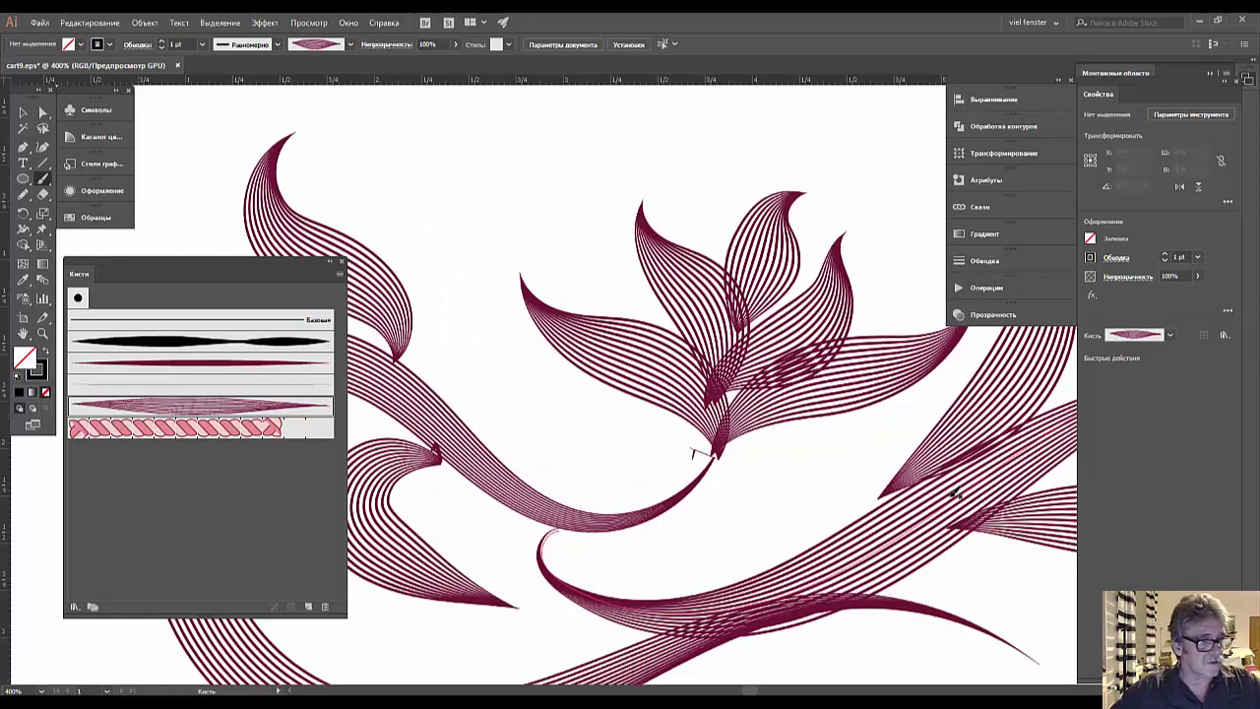